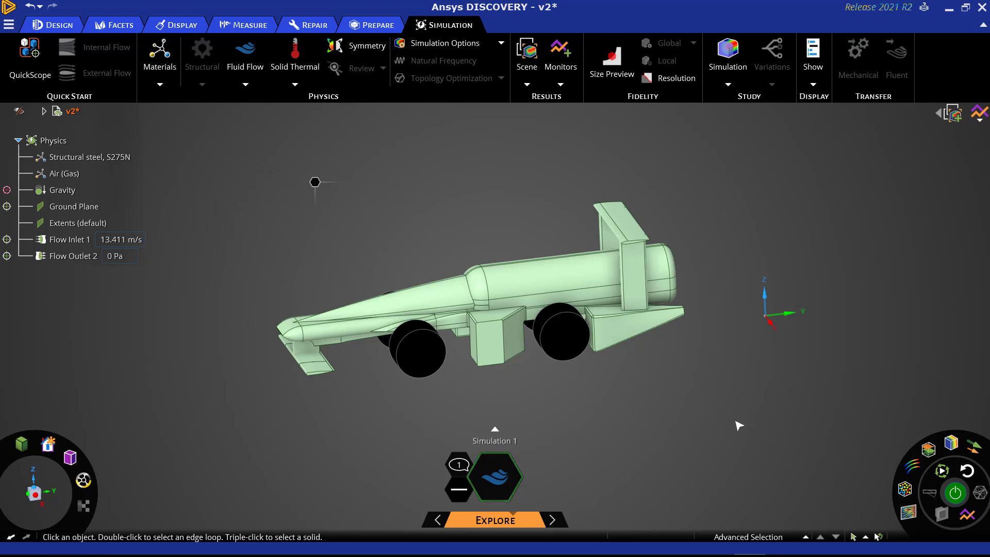
Select the five rear wing faces, orbiting around the car to reach each one.
left_click(625, 220)
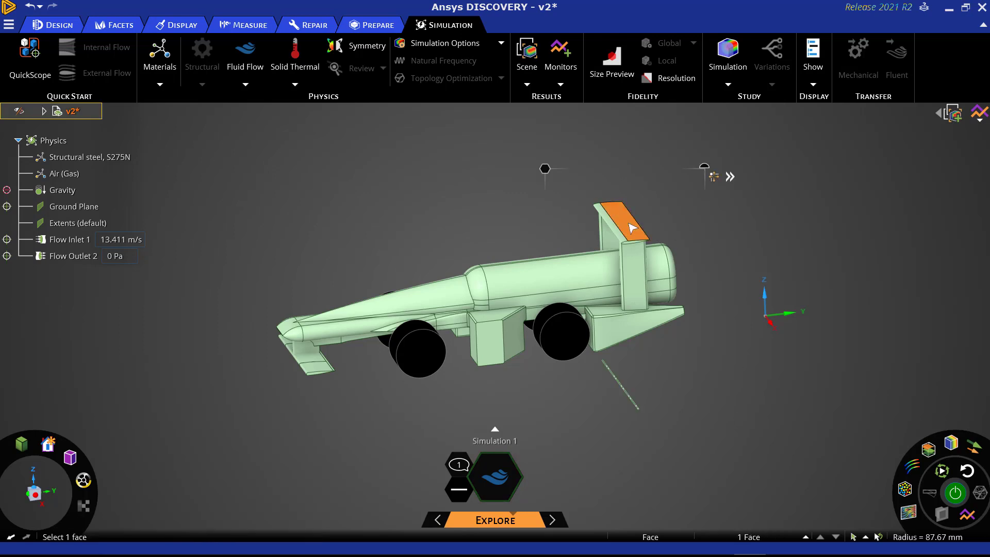
left_click(619, 235, "ctrl")
scroll(621, 237, "up", 5)
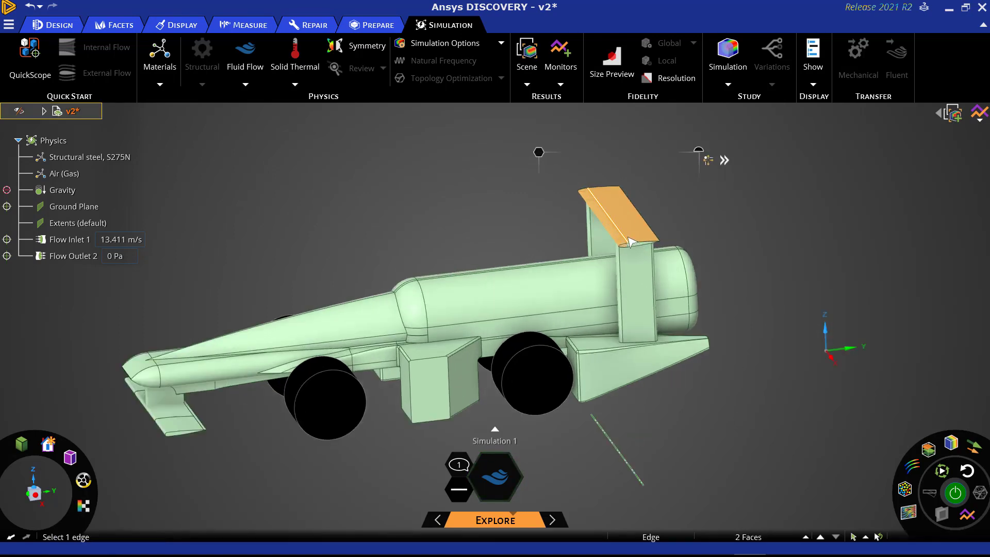
left_click(640, 254, "ctrl")
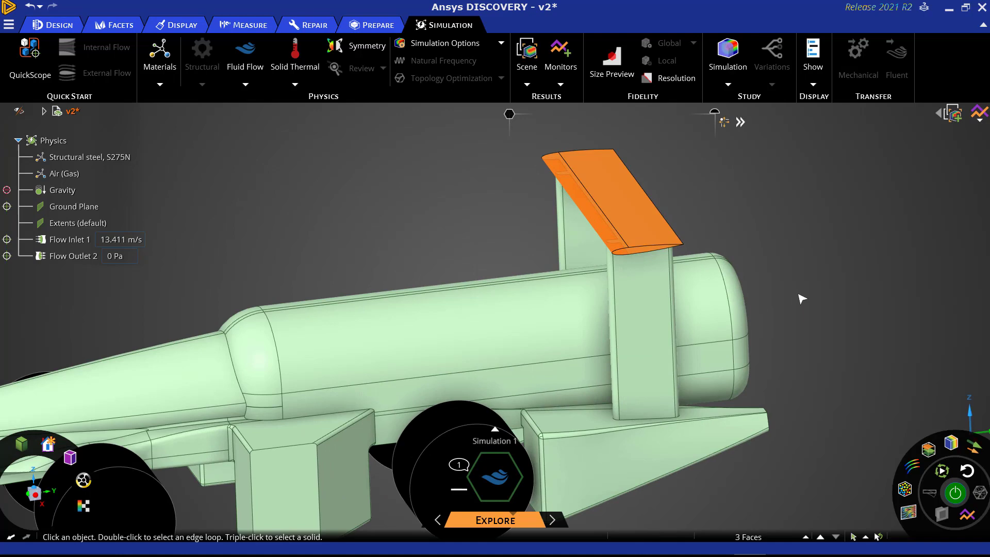
middle_click_drag(802, 301, 670, 227)
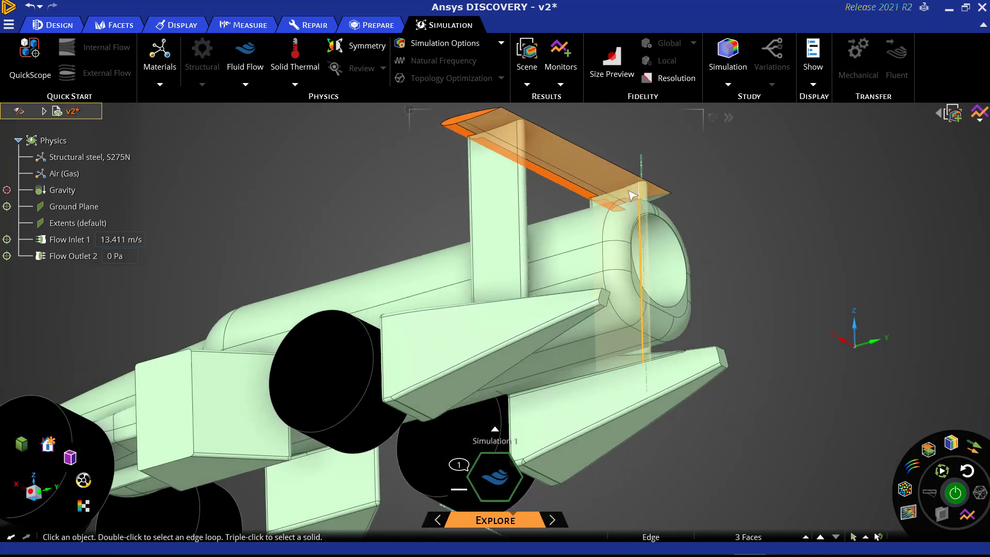
left_click(627, 196, "ctrl")
scroll(768, 246, "down", 4)
middle_click_drag(770, 237, 590, 248)
scroll(368, 256, "up", 5)
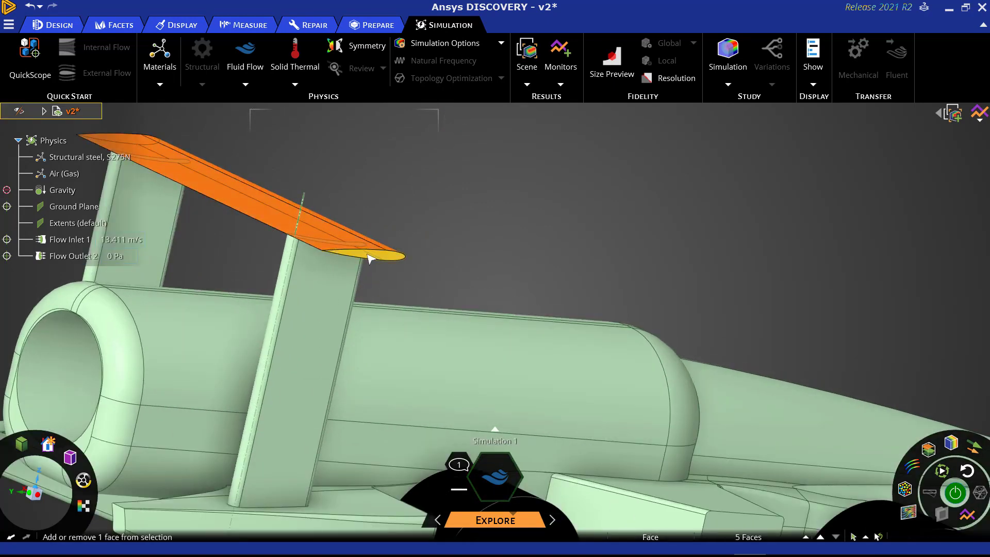
scroll(461, 268, "down", 5)
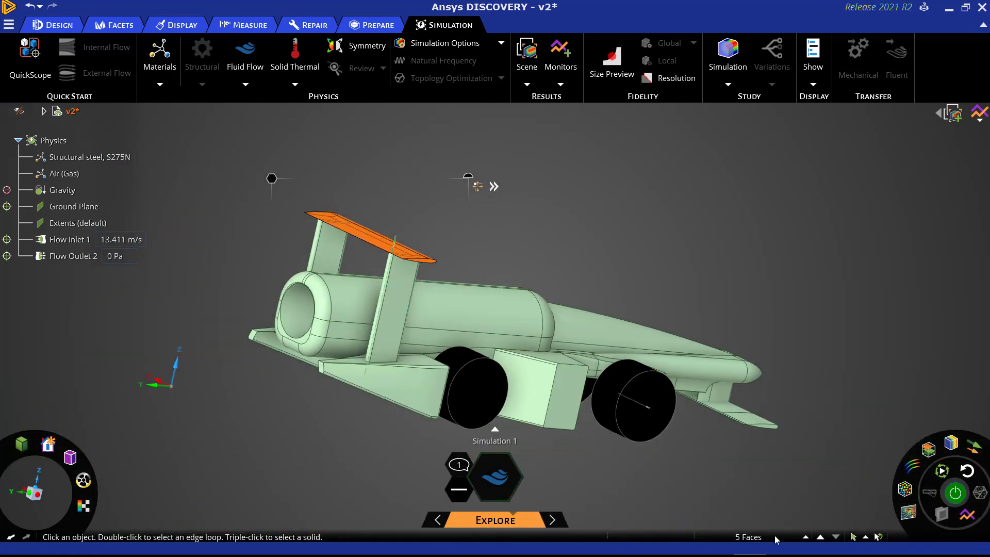
Save the selected wing faces as a group and rename it 'Rear Wing'.
mouse_move(786, 540)
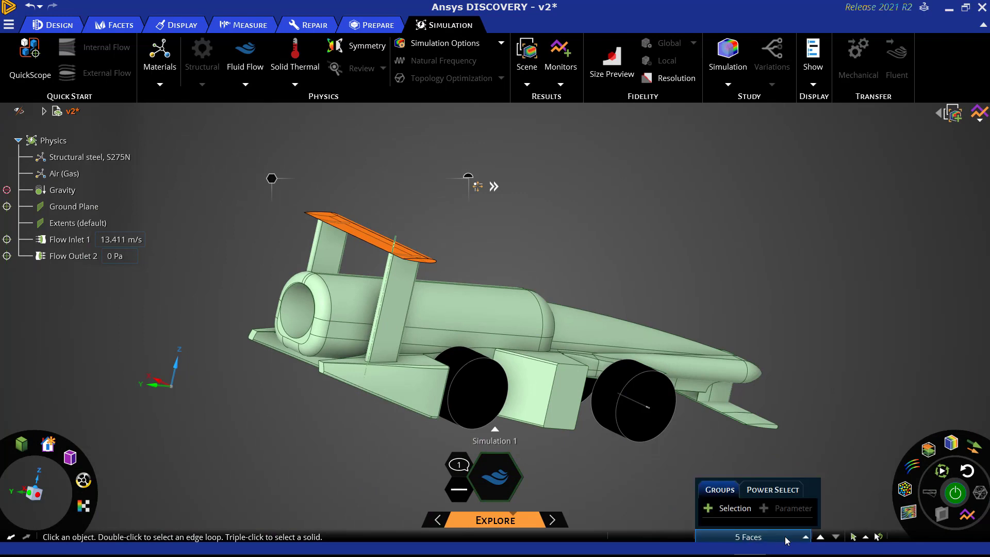
left_click(732, 509)
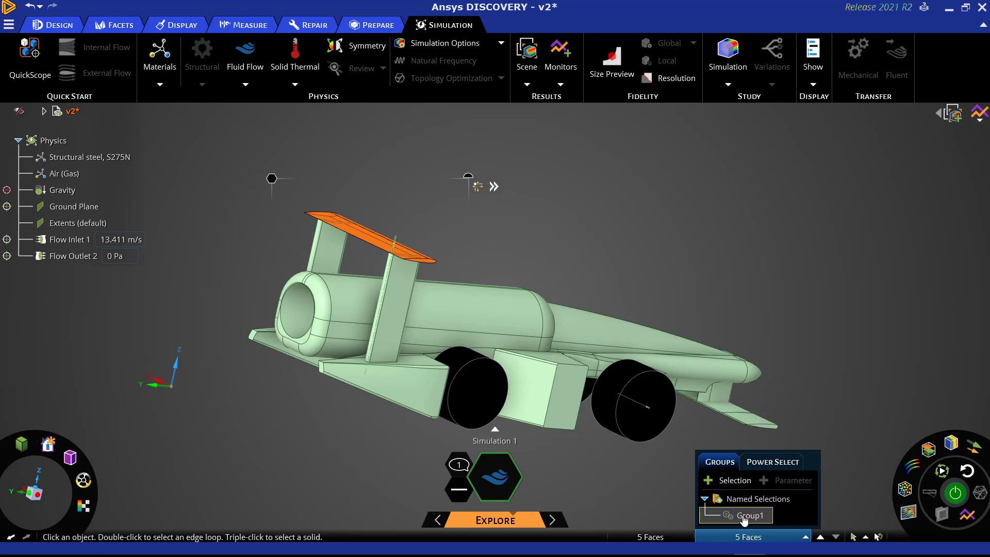
right_click(750, 519)
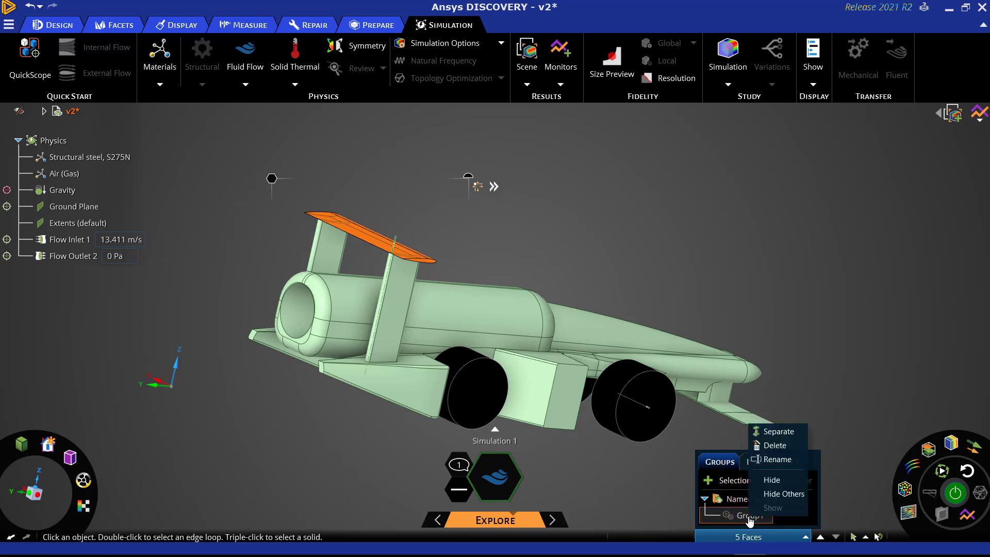
left_click(766, 462)
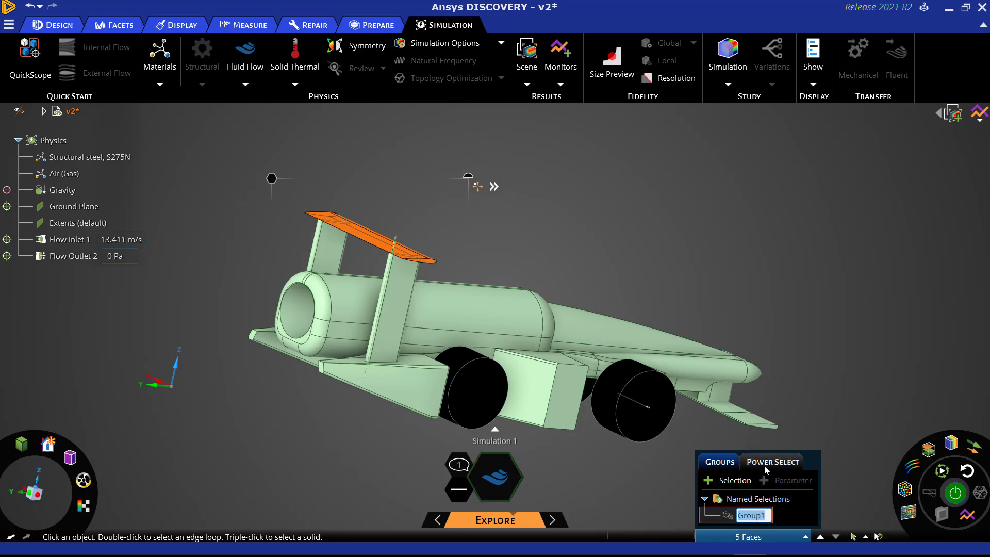
type("Rear Wing")
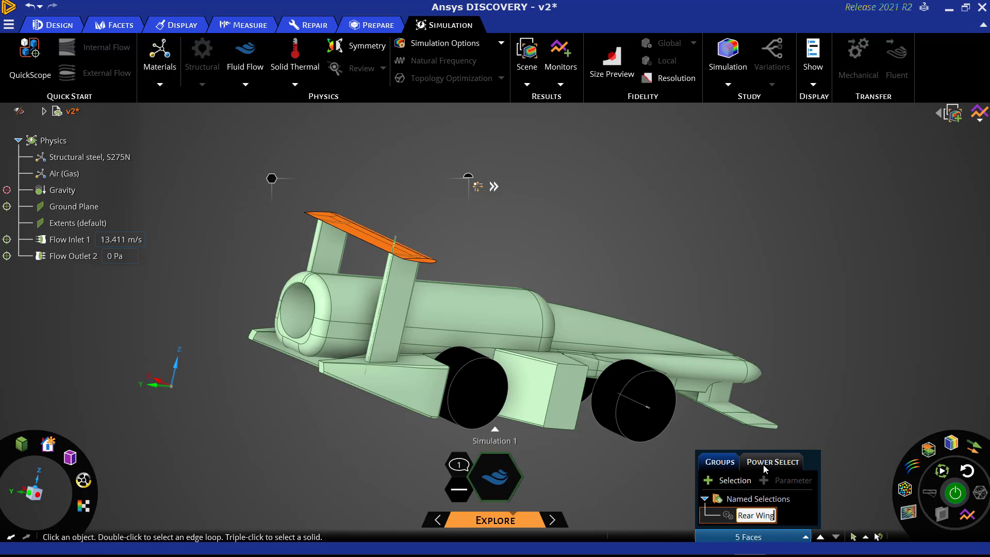
left_click(841, 446)
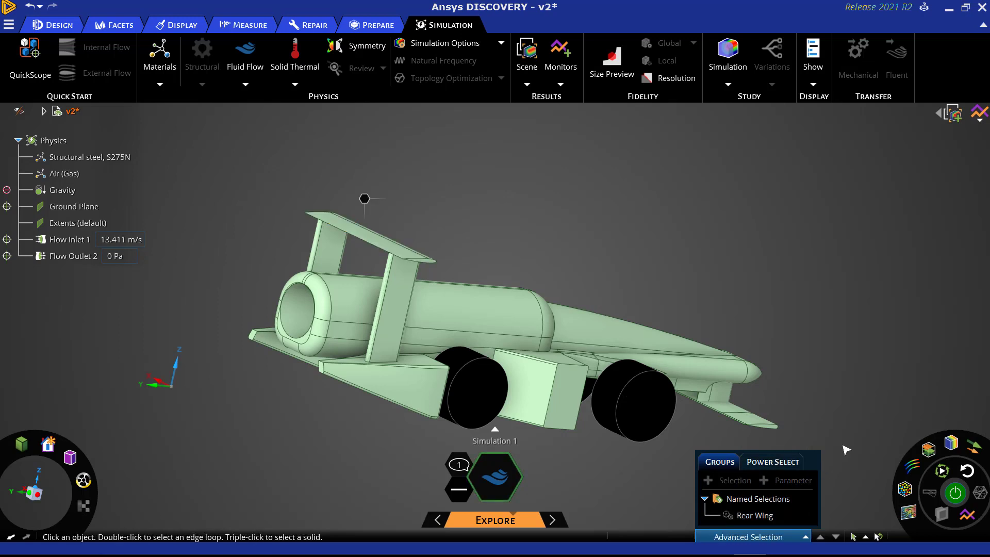
Select the Rear Wing group and activate the Move tool on it.
left_click(755, 515)
middle_click_drag(524, 327, 523, 327)
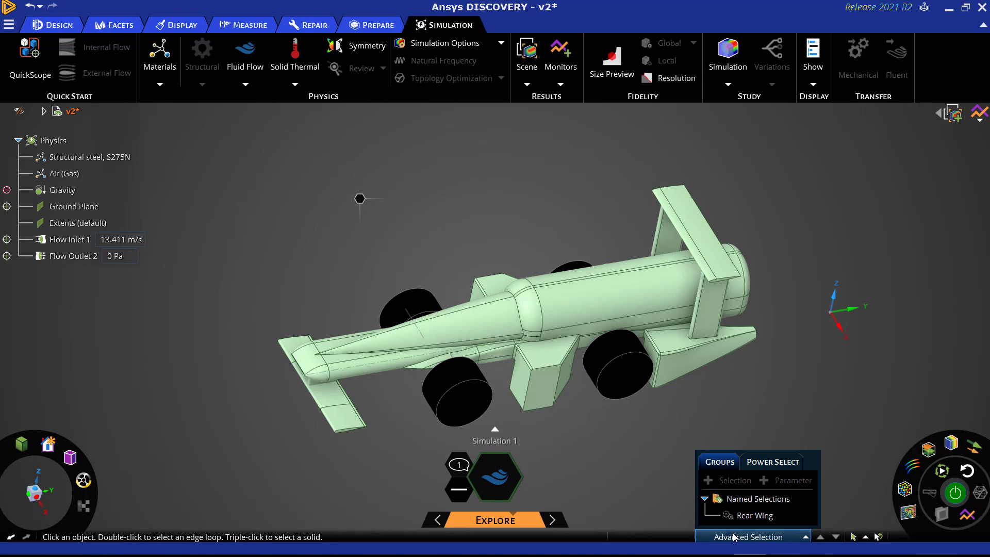
left_click(754, 515)
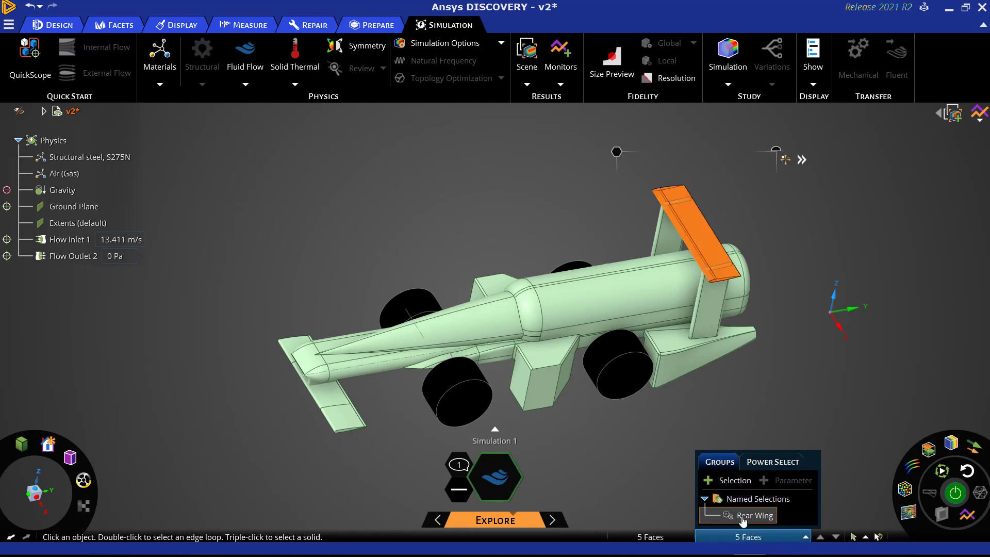
right_click(617, 151)
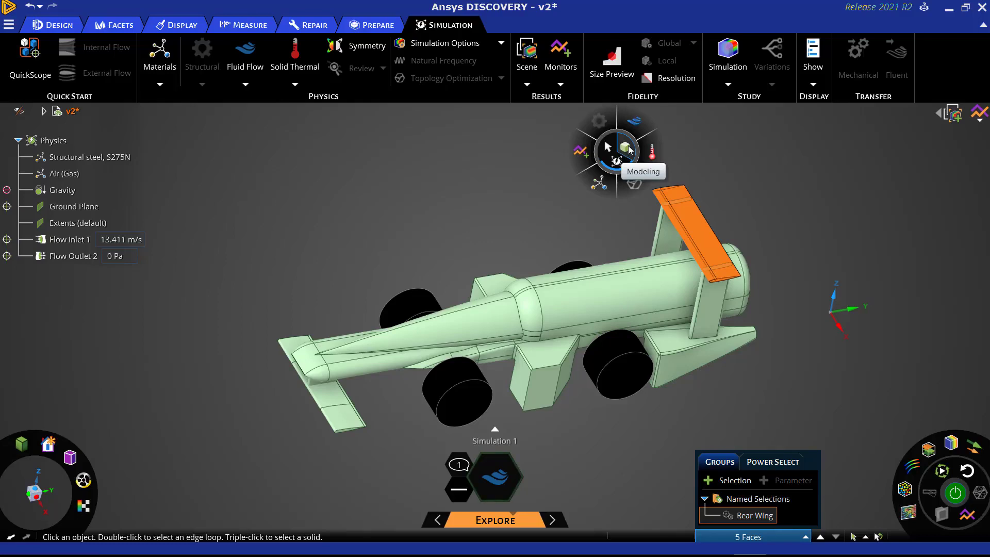
left_click(630, 150)
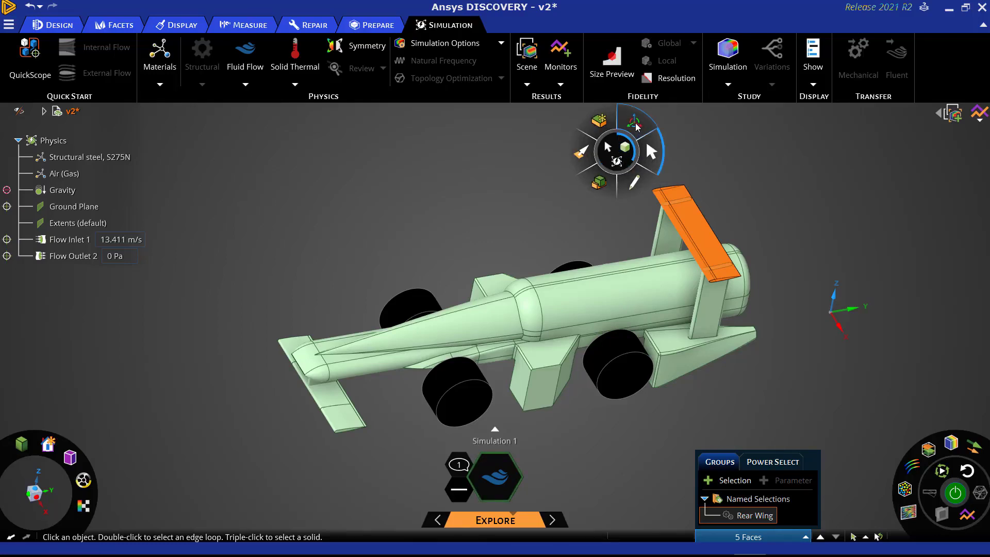
left_click(635, 124)
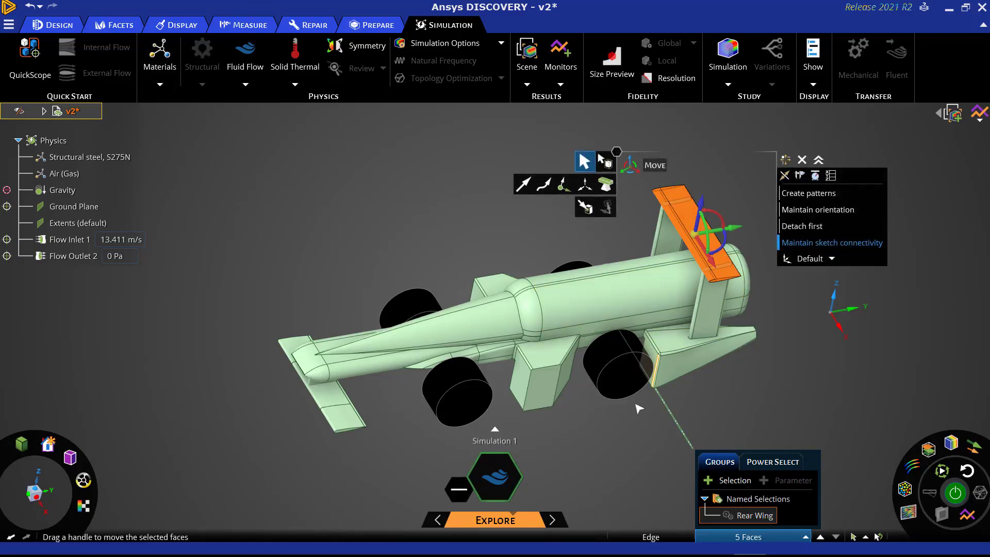
From a side view, rotate the rear wing by 17° using a dimension.
middle_click_drag(624, 469, 572, 420)
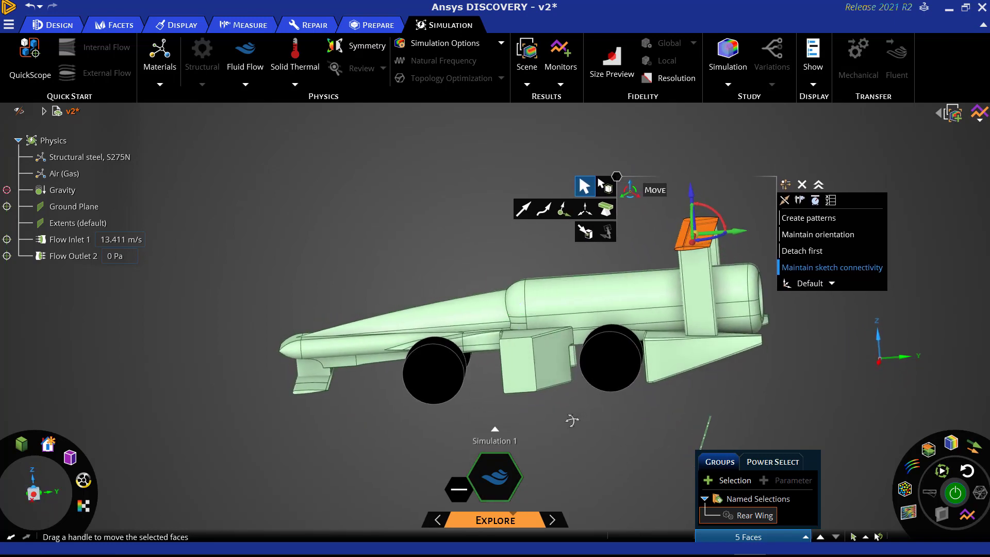
left_click(710, 209)
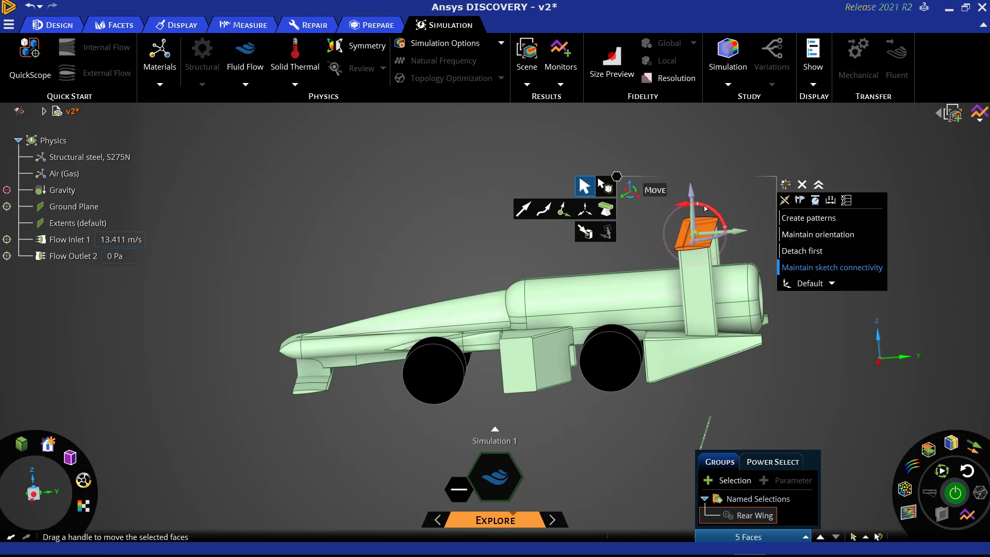
left_click_drag(705, 208, 696, 204)
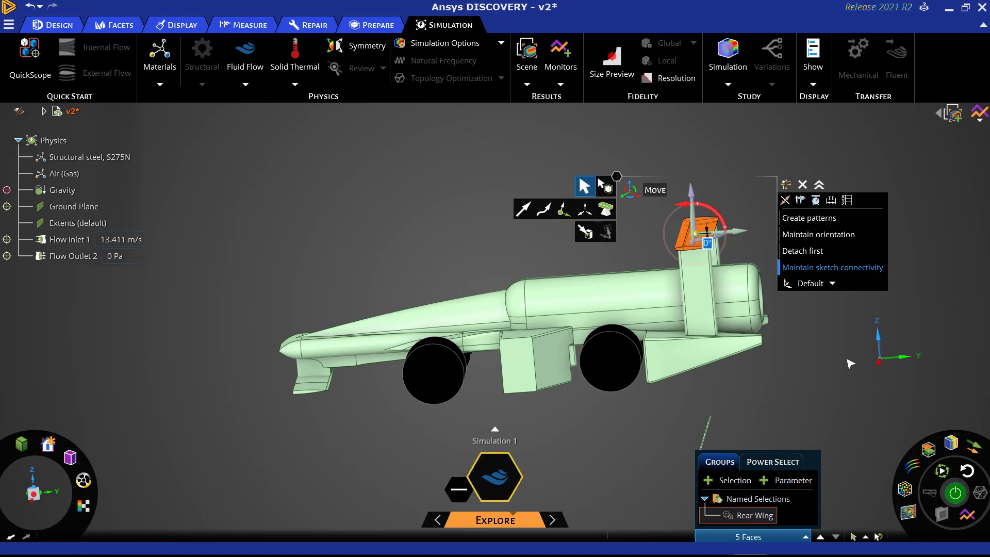
Make the wing rotation a driving dimension named 'Wing Angle' and exit the Move tool.
left_click(801, 481)
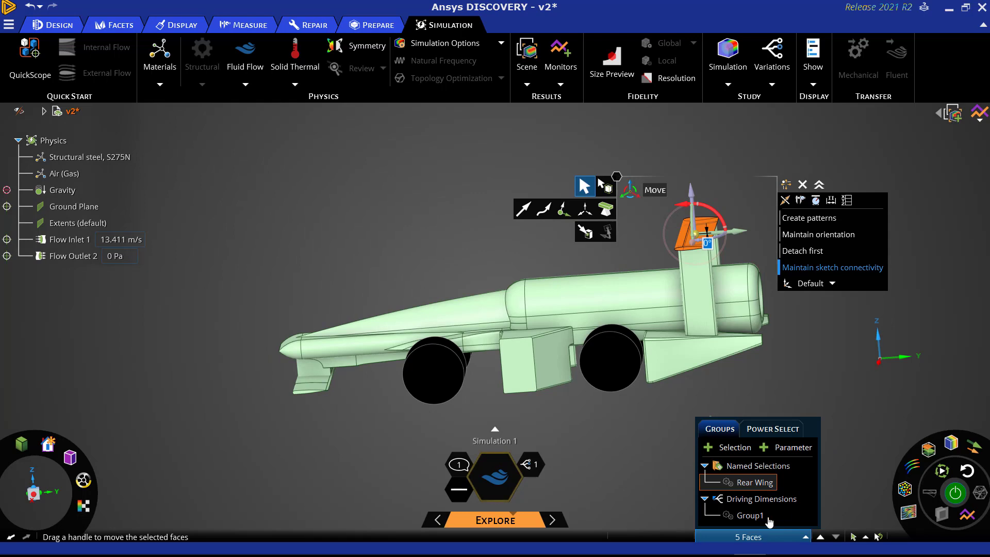
left_click(757, 516)
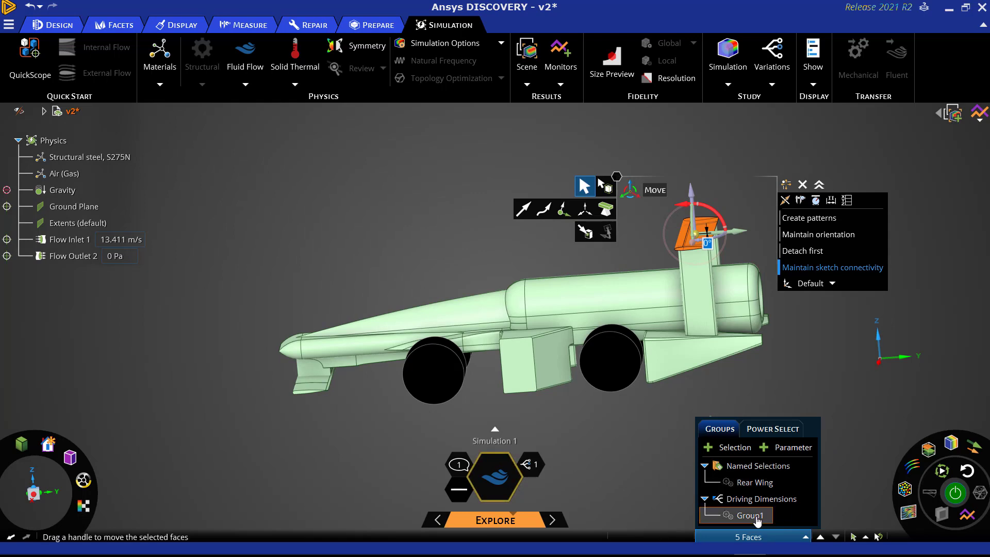
right_click(757, 518)
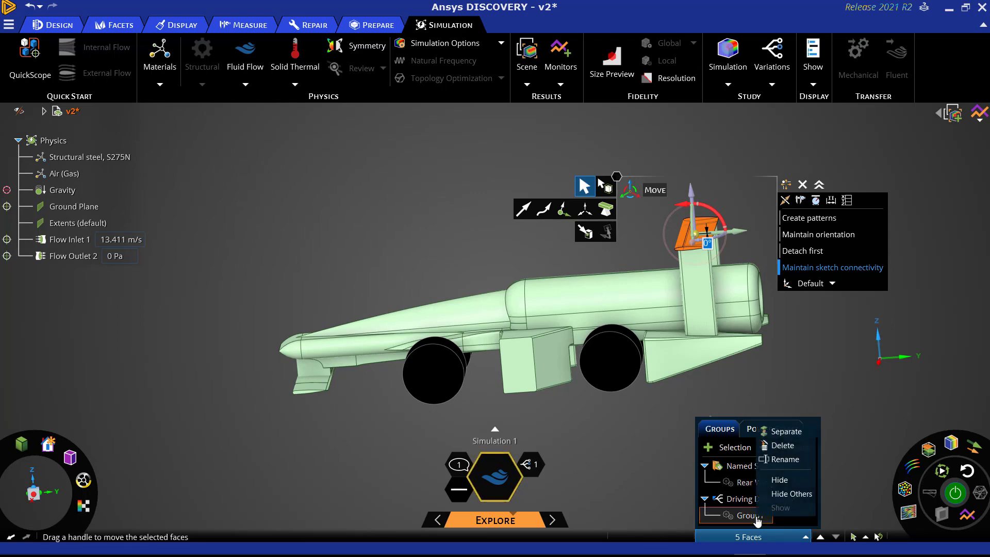
left_click(779, 461)
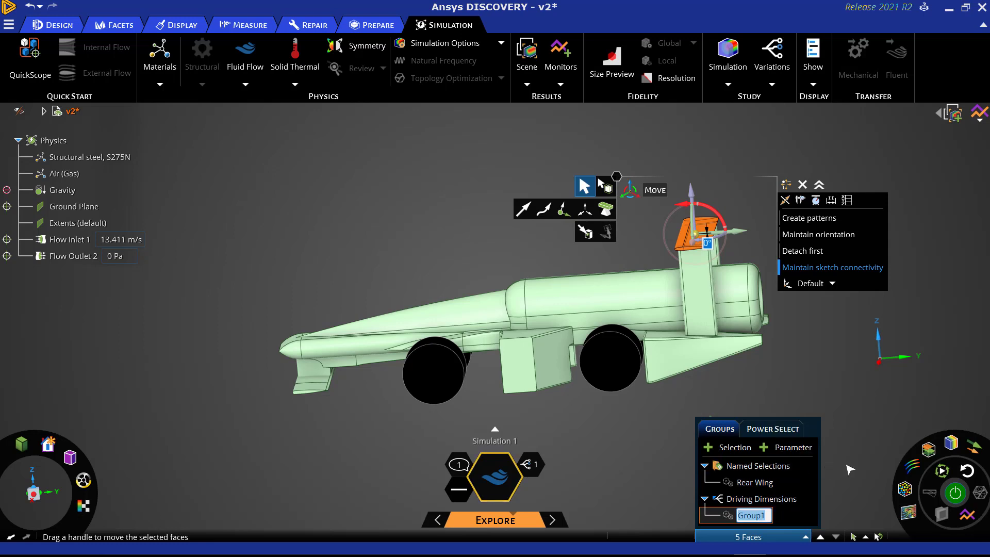
type("Wi")
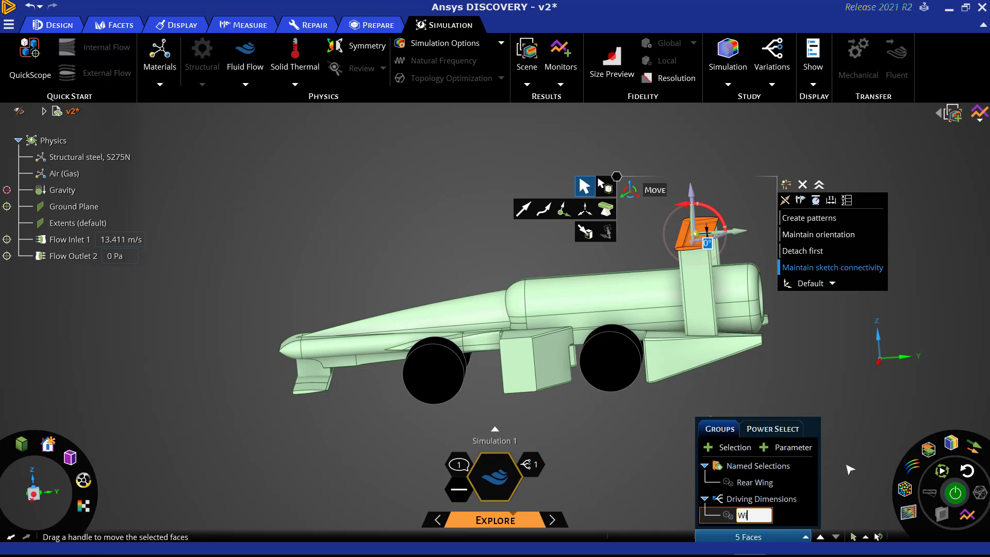
type("ng Angle")
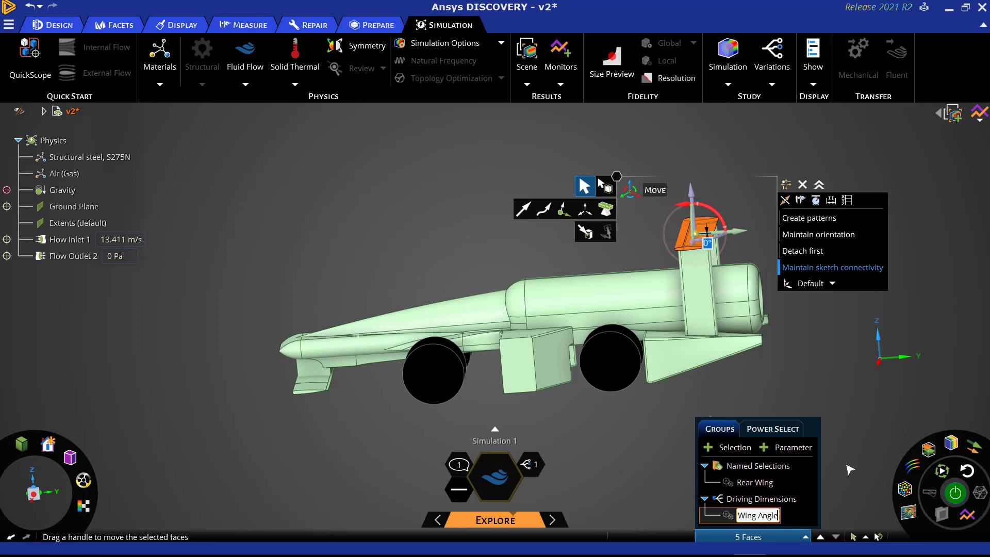
left_click(859, 467)
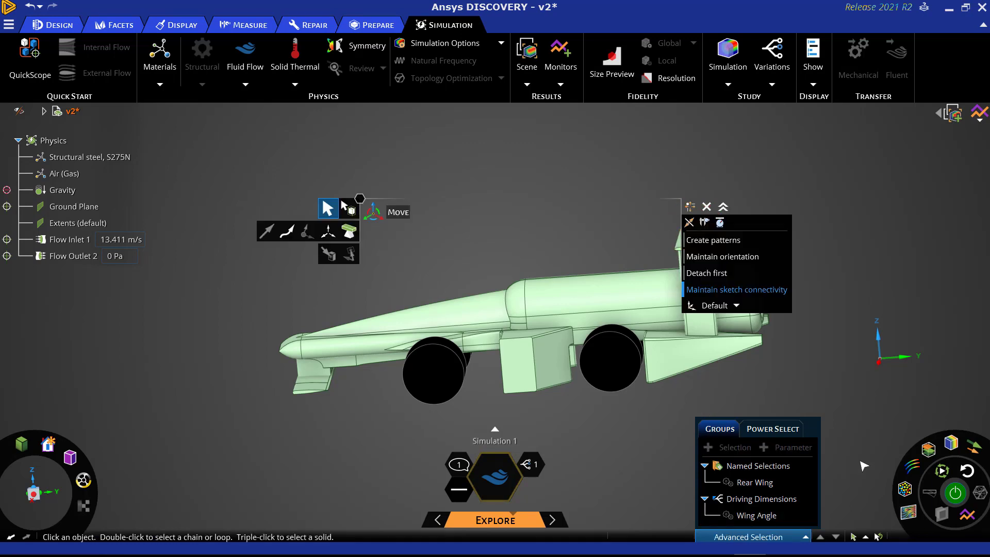
left_click(679, 495)
Rename the Y Force 11 monitor to 'Drag Force'.
middle_click_drag(674, 497, 713, 494)
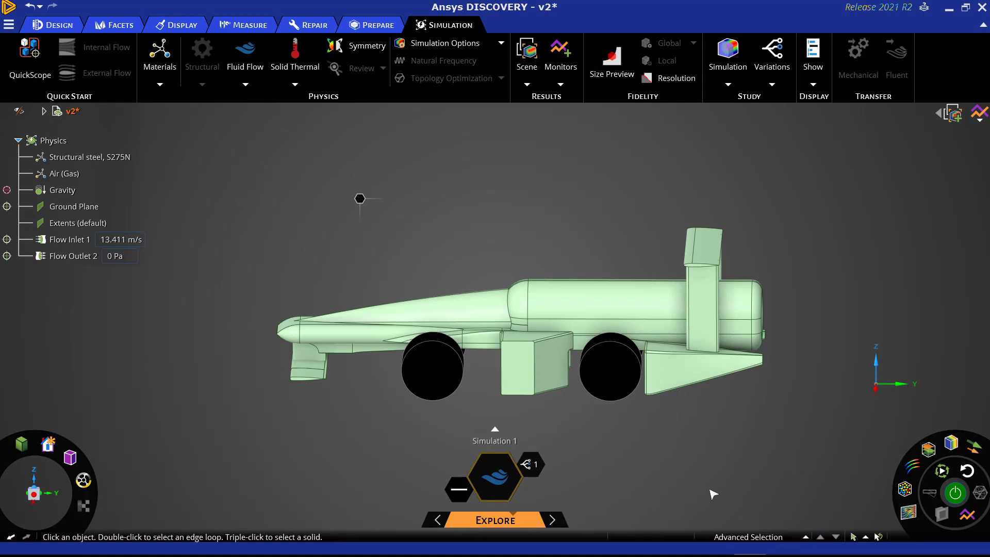
left_click(978, 112)
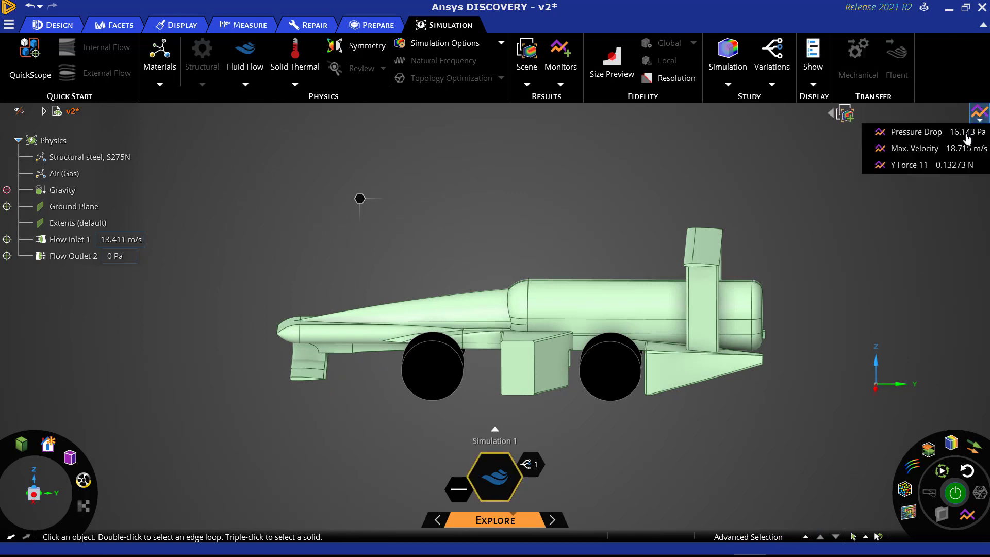
left_click(926, 166)
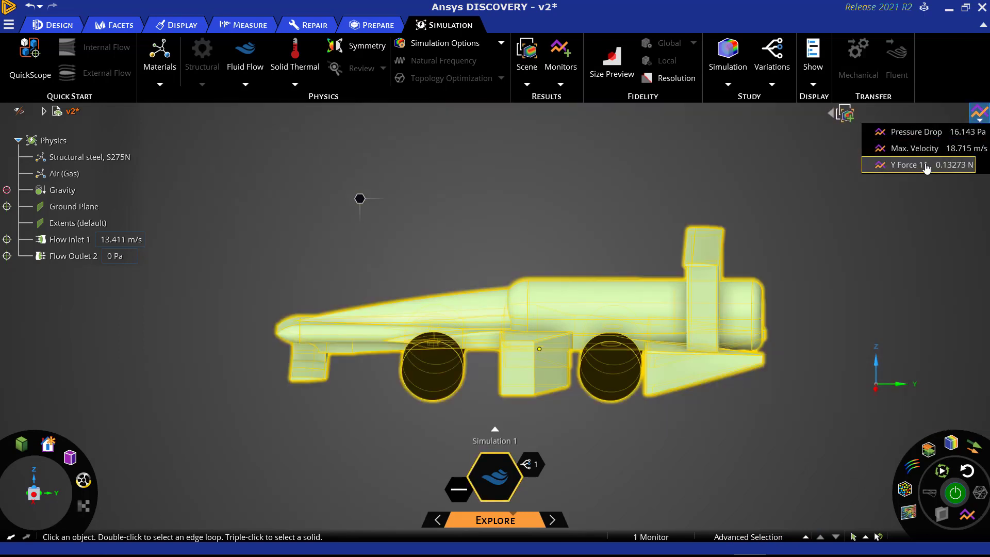
right_click(927, 167)
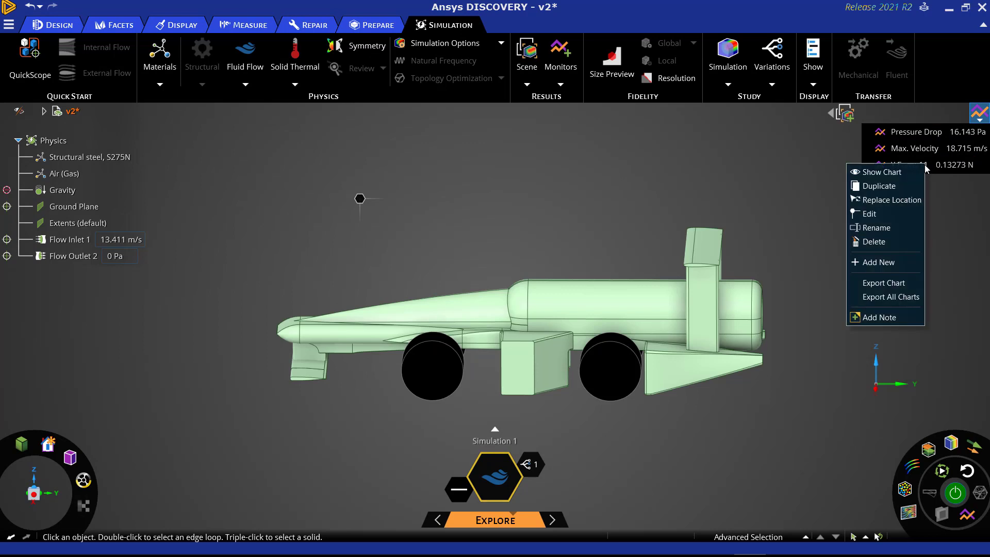
left_click(880, 229)
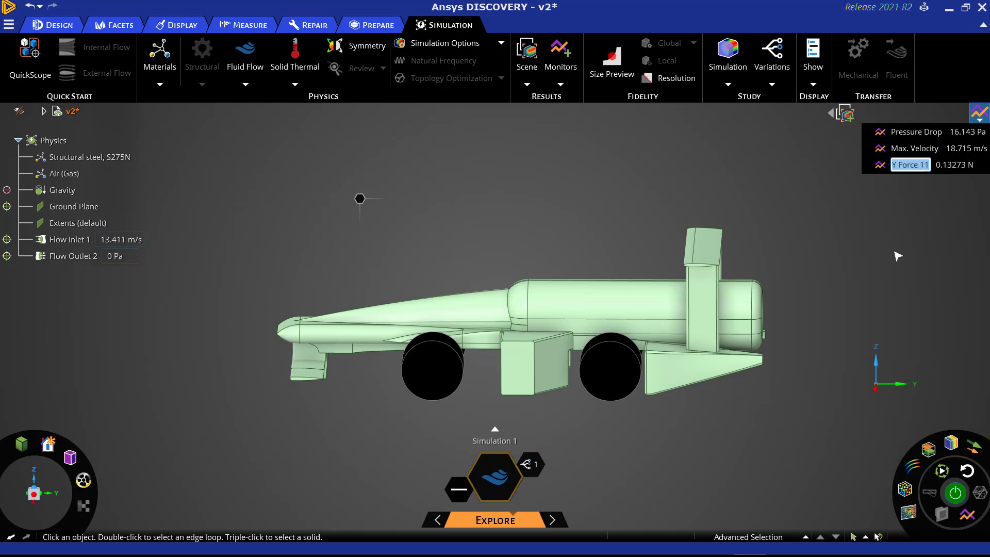
type("Drag F")
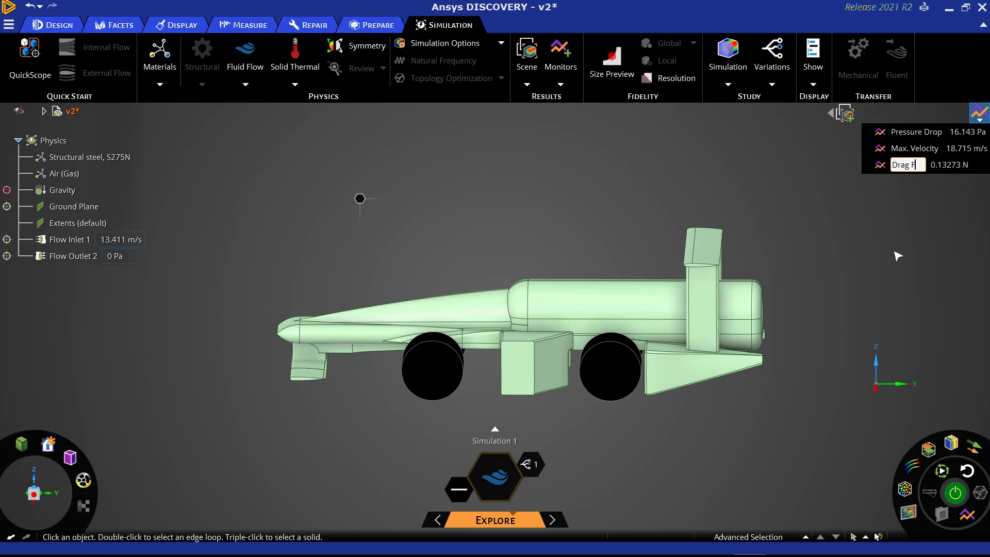
type("orce")
key("Return")
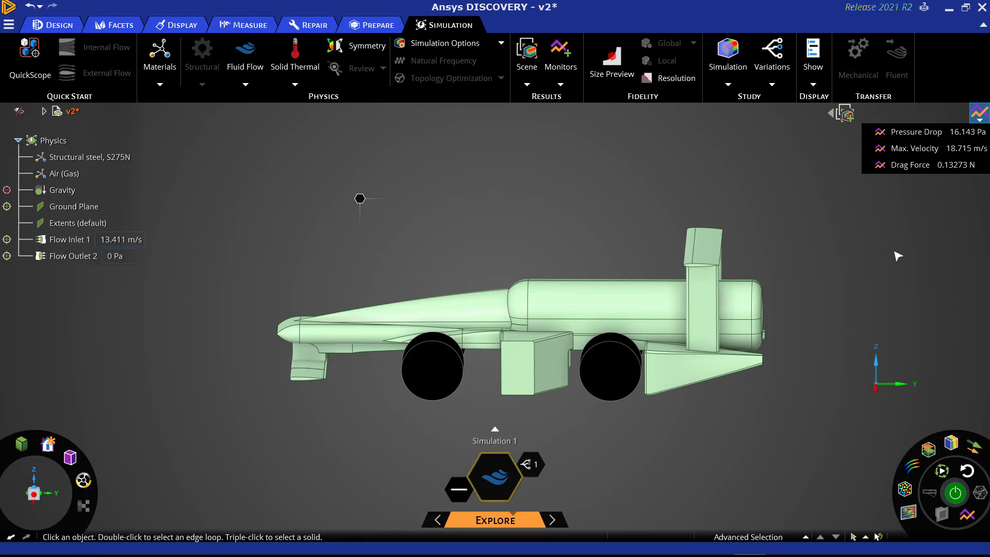
Add a Z-direction Force monitor on the Rear Wing and name it 'Lift Rear Wing'.
mouse_move(360, 199)
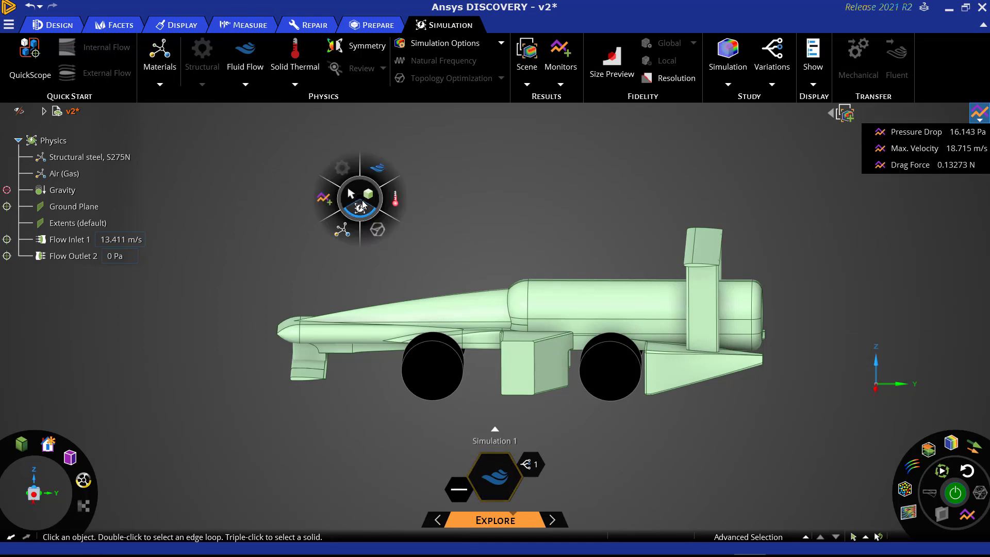
left_click(328, 201)
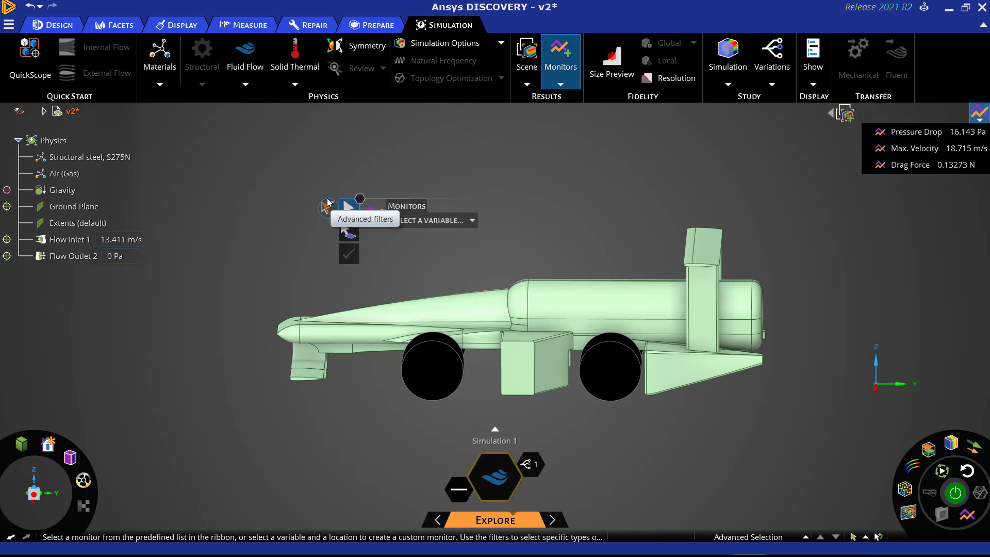
left_click(419, 222)
left_click(413, 292)
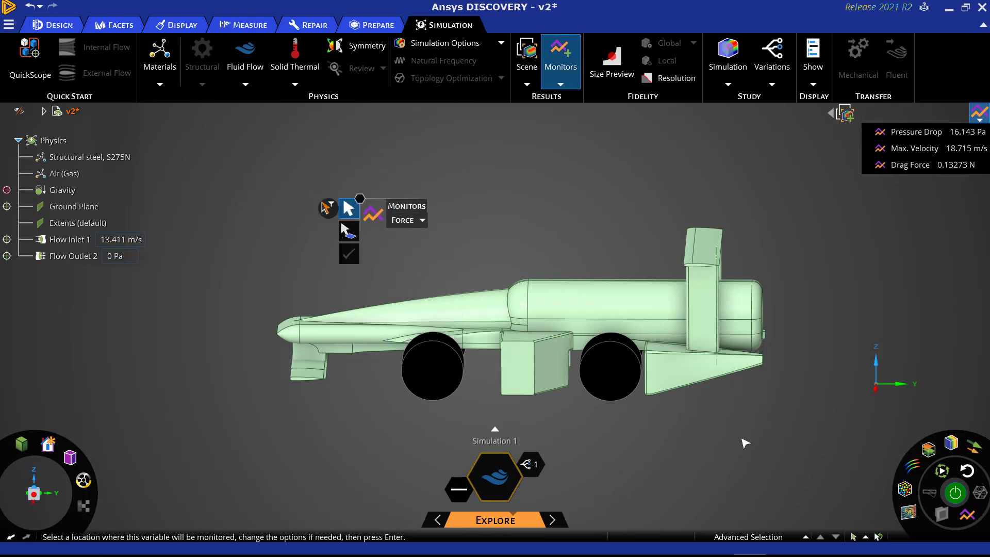
mouse_move(748, 537)
left_click(754, 482)
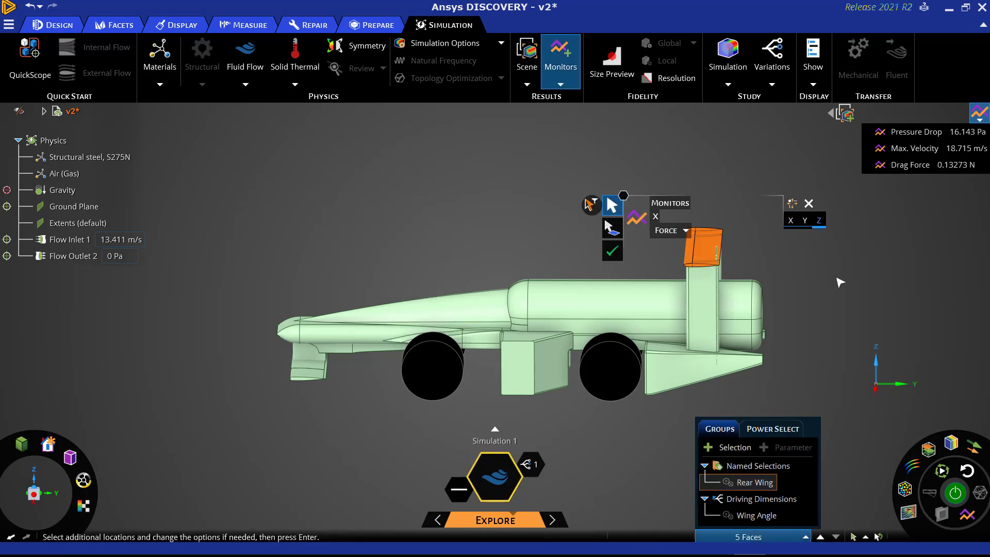
left_click(819, 220)
left_click(860, 216)
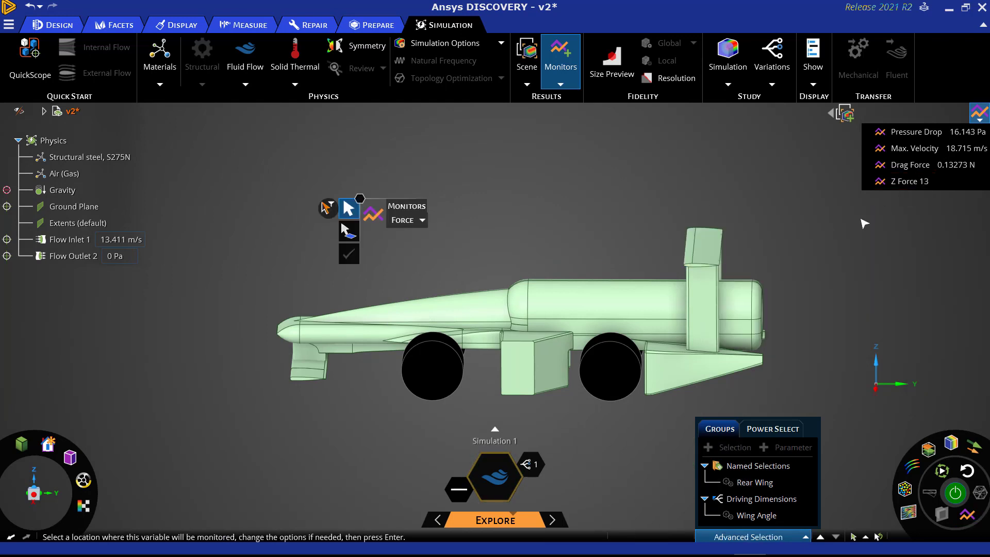
key("Escape")
right_click(910, 181)
left_click(907, 246)
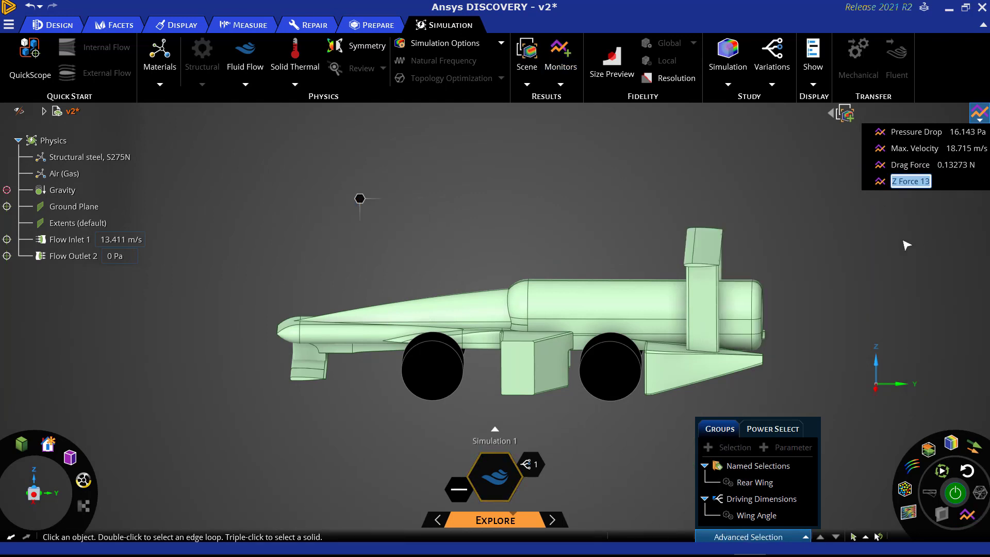
type("Lift Rear Wing")
key("Return")
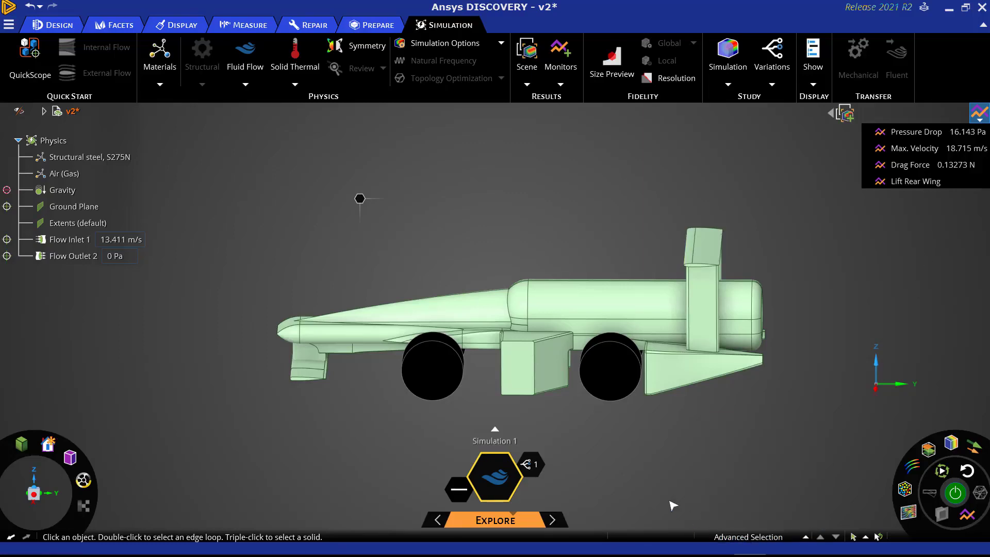
Add variation DV2 with a 3° Wing Angle and make it the current variation.
left_click(535, 466)
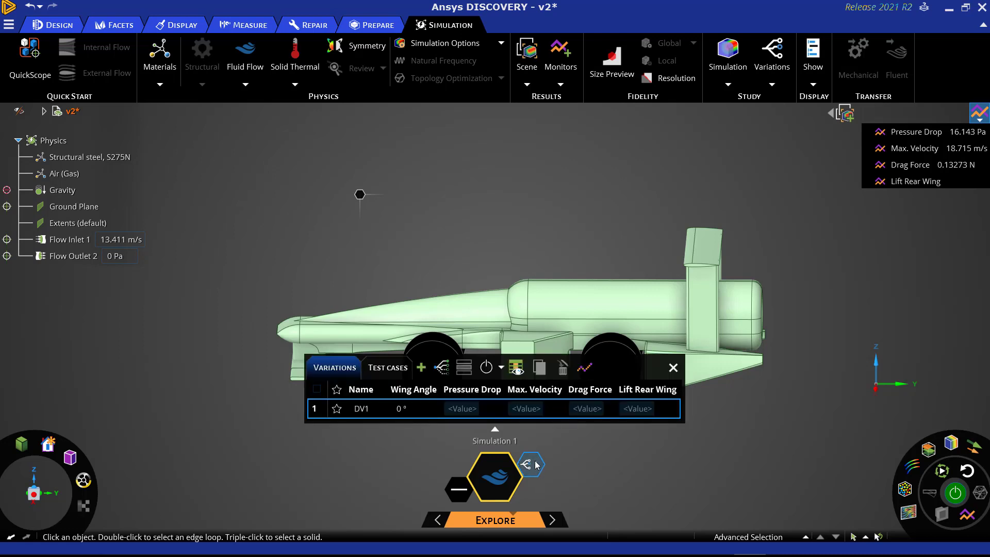
left_click(406, 409)
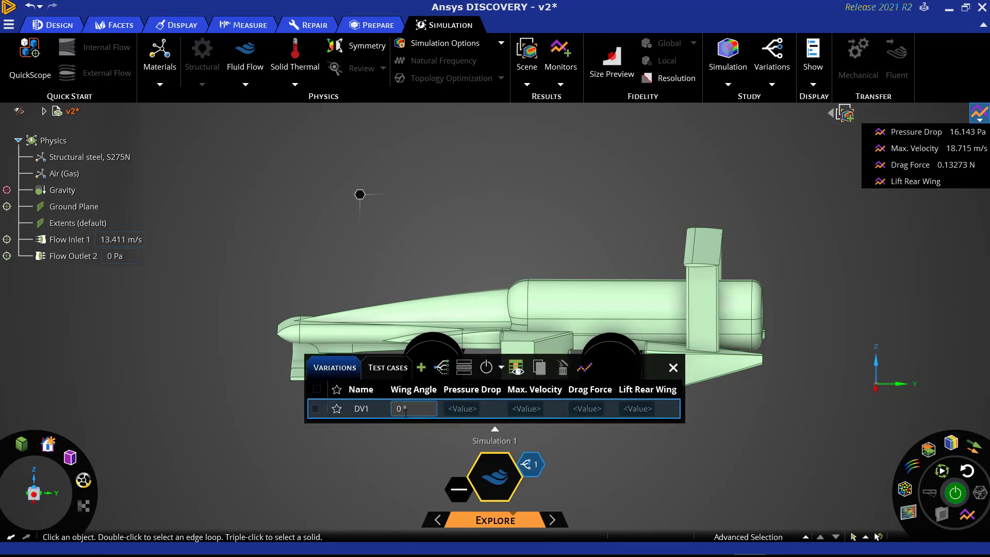
left_click(422, 367)
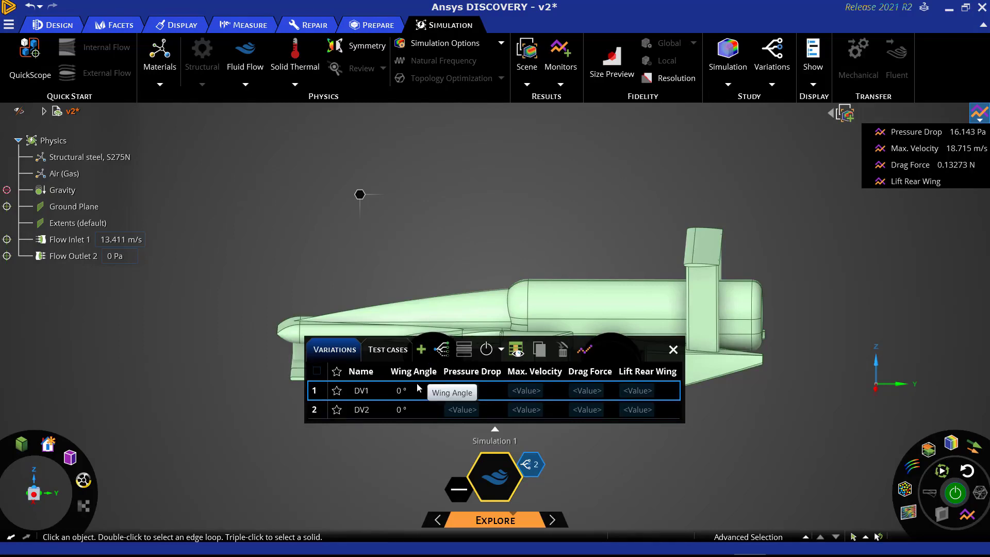
left_click(413, 410)
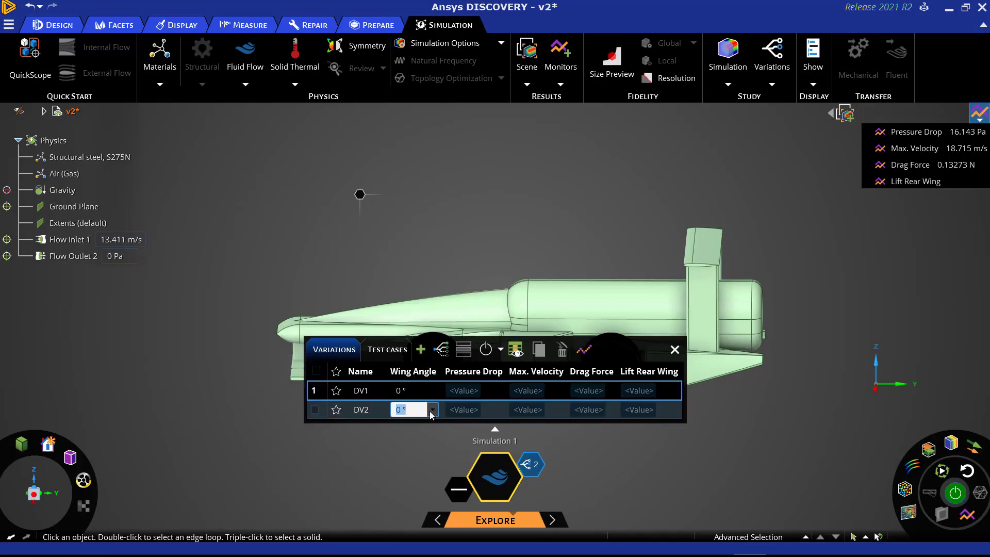
type("3")
key("Return")
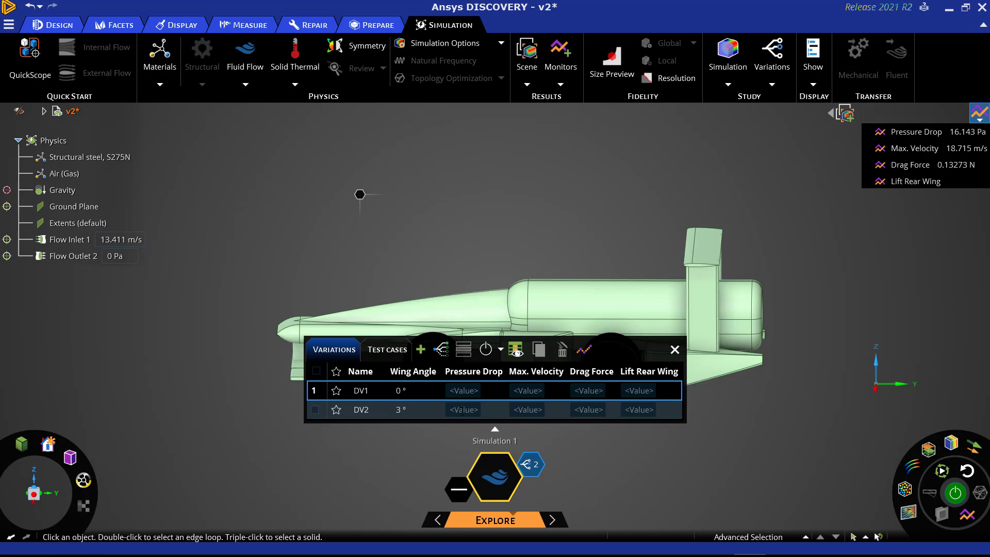
left_click(314, 410)
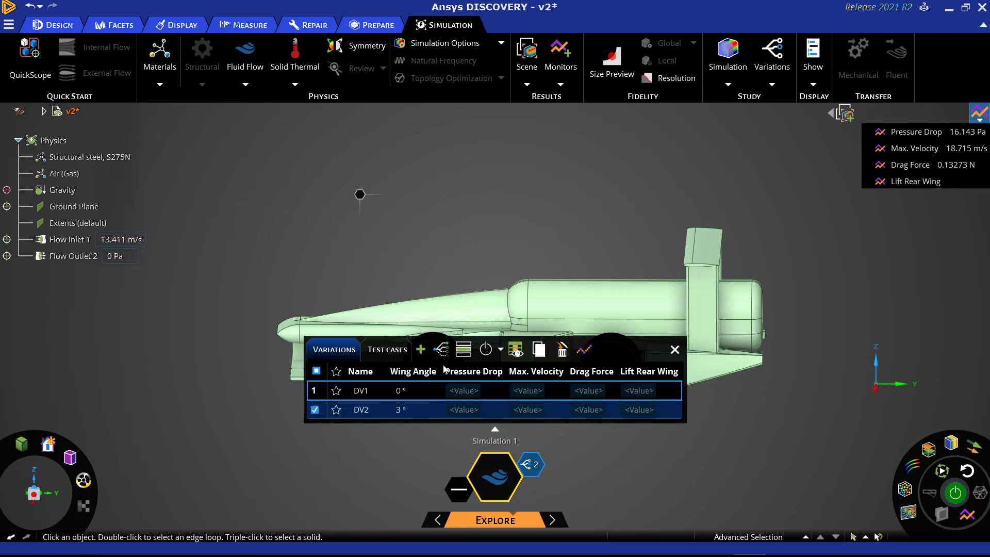
left_click(463, 352)
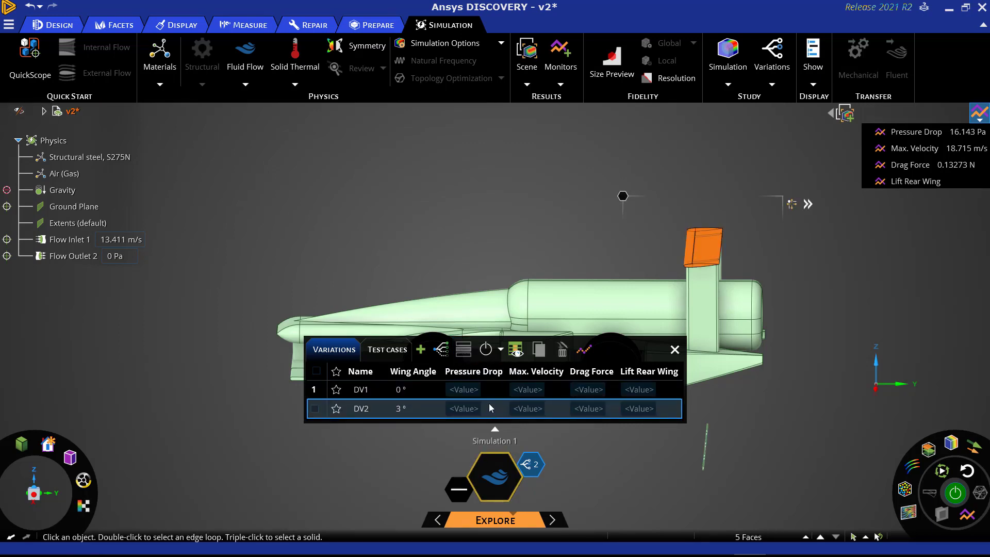
Generate Wing Angle variations from 6° to 12° in 3° steps, creating DV3–DV5.
left_click(439, 351)
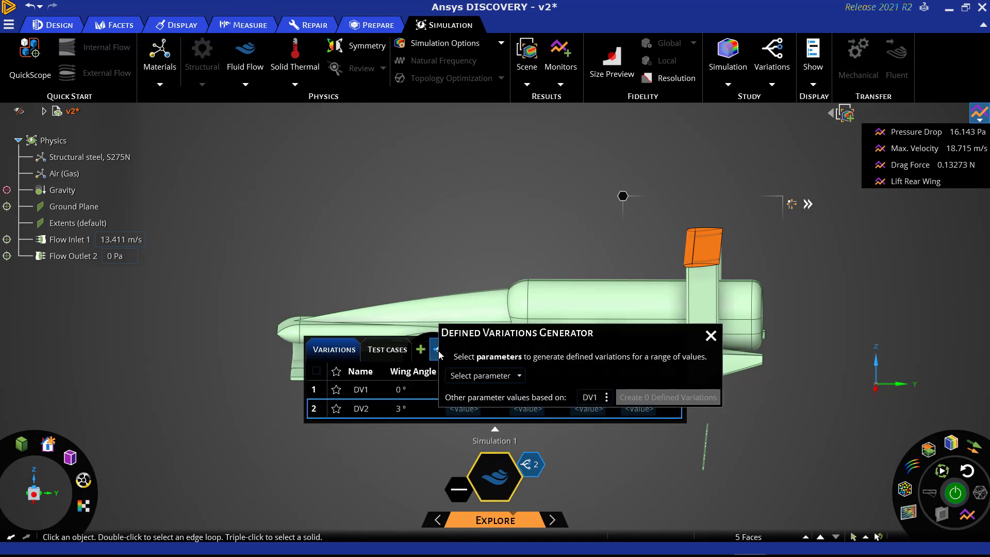
left_click(519, 378)
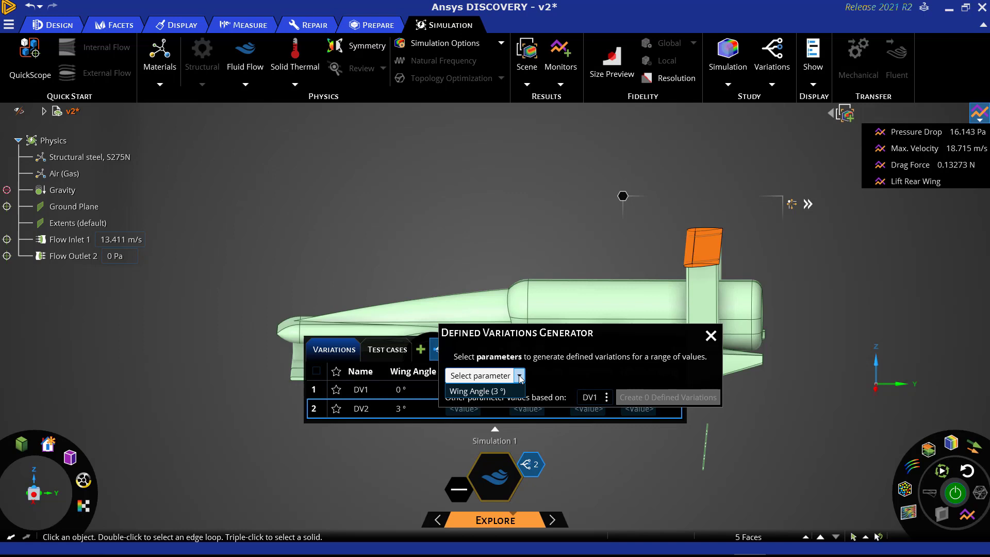
left_click(477, 391)
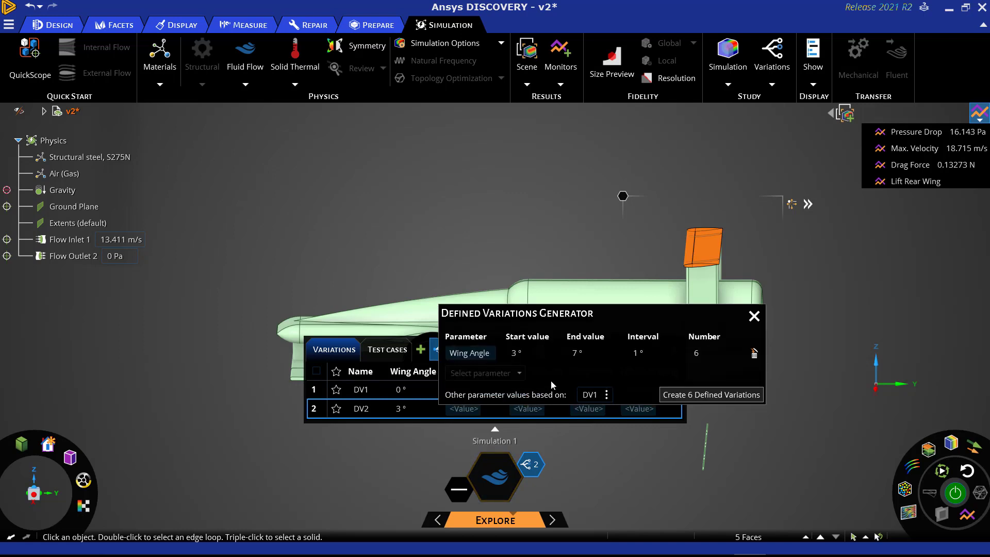
left_click(529, 354)
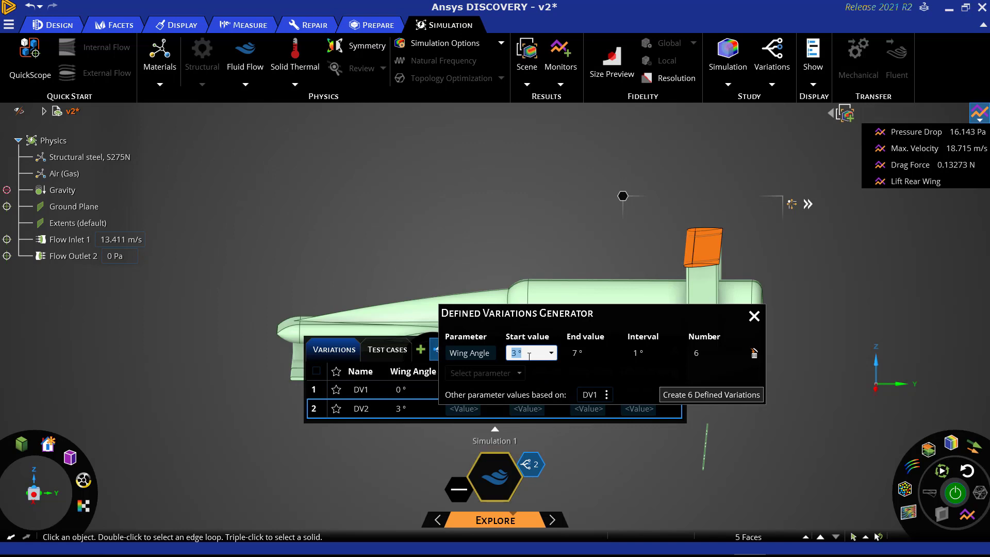
type("6")
left_click(585, 355)
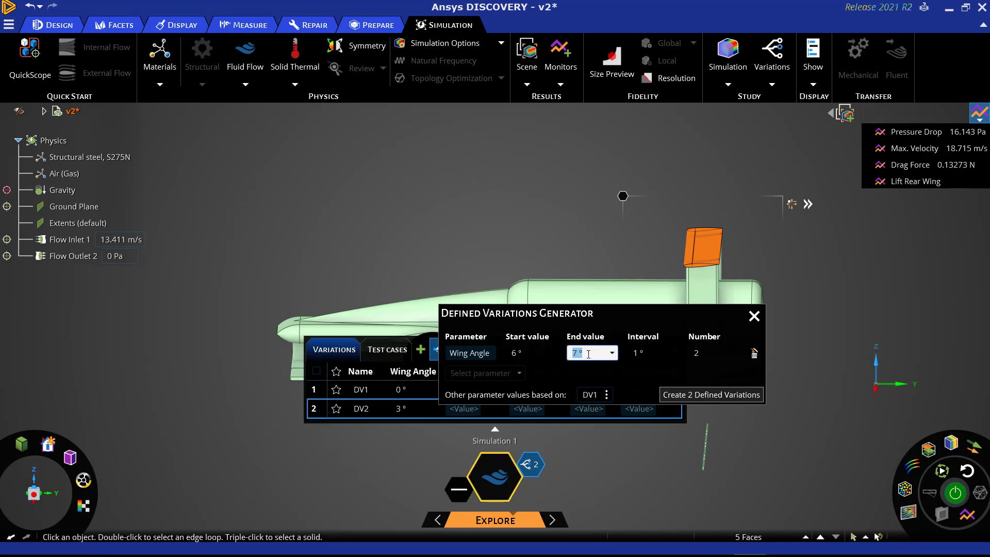
type("12")
left_click(647, 354)
type("3")
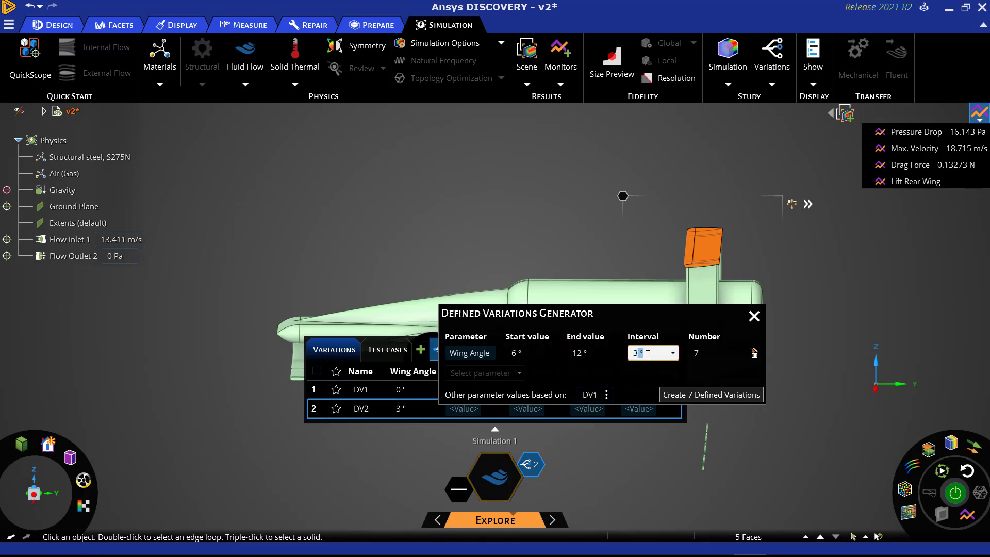
left_click(712, 394)
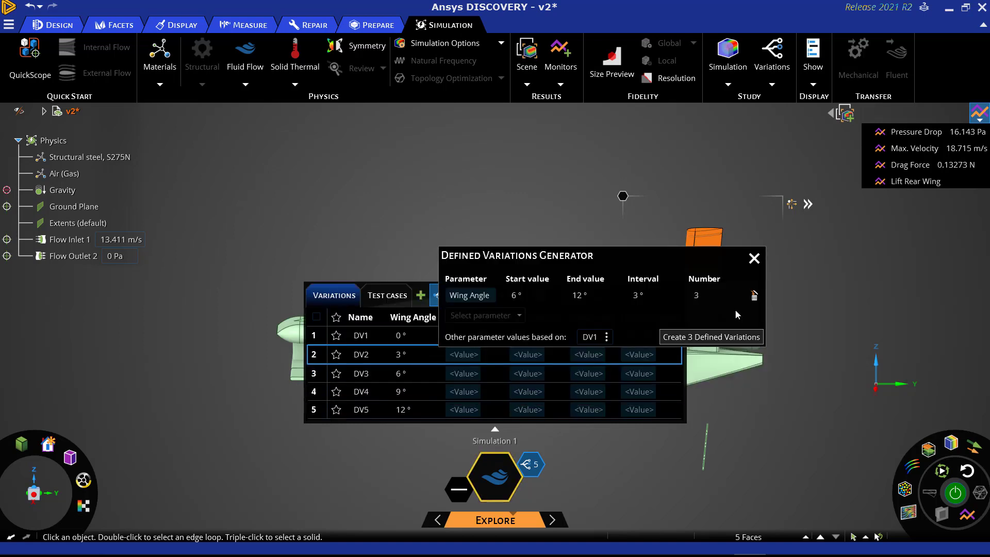
Set DV1 as current and hide the Pressure Drop and Max. Velocity table columns.
left_click(314, 335)
left_click(468, 302)
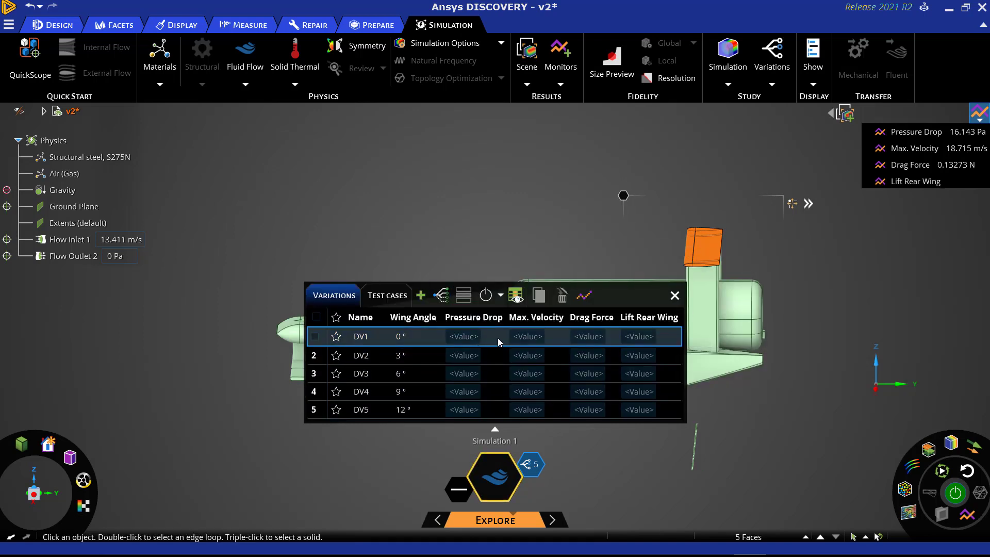
left_click(515, 298)
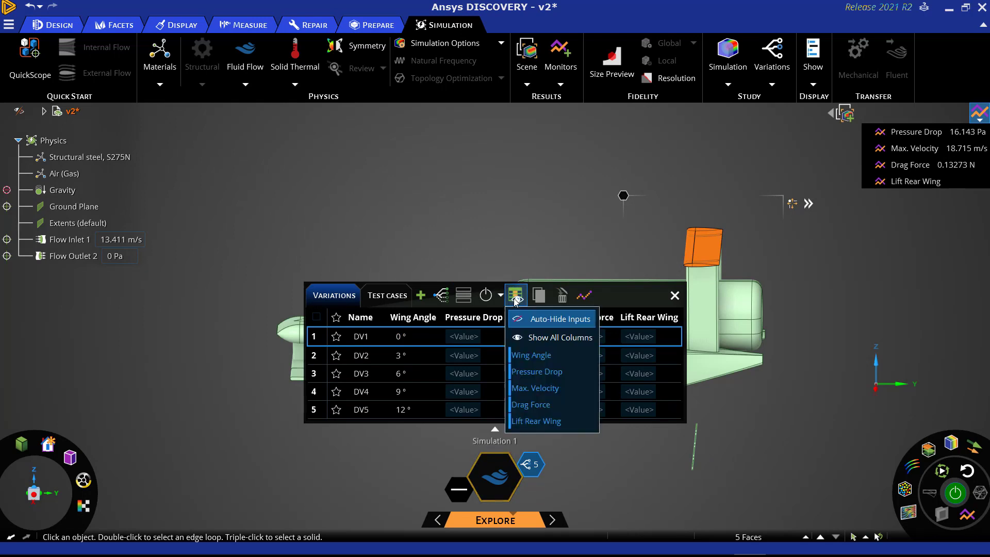
left_click(537, 372)
left_click(541, 389)
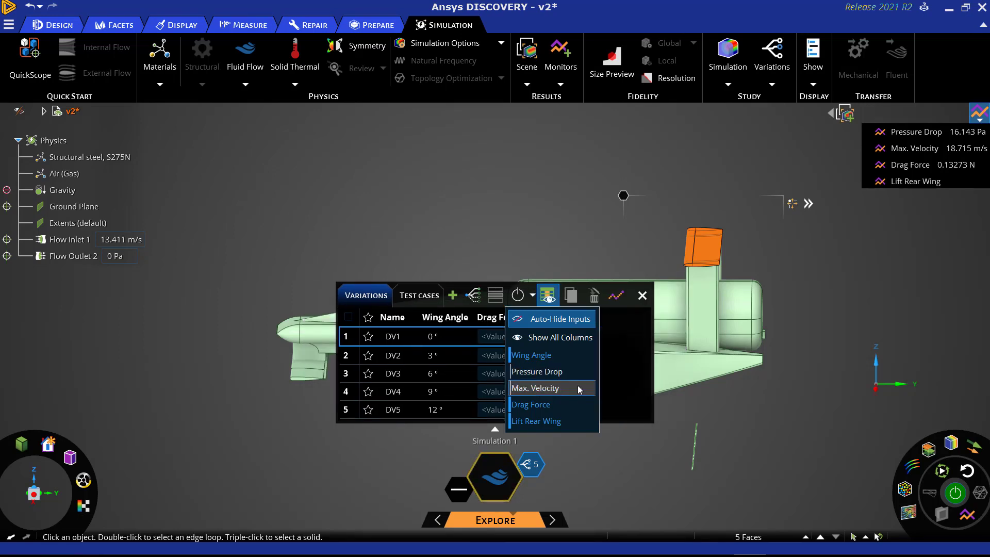
left_click(547, 295)
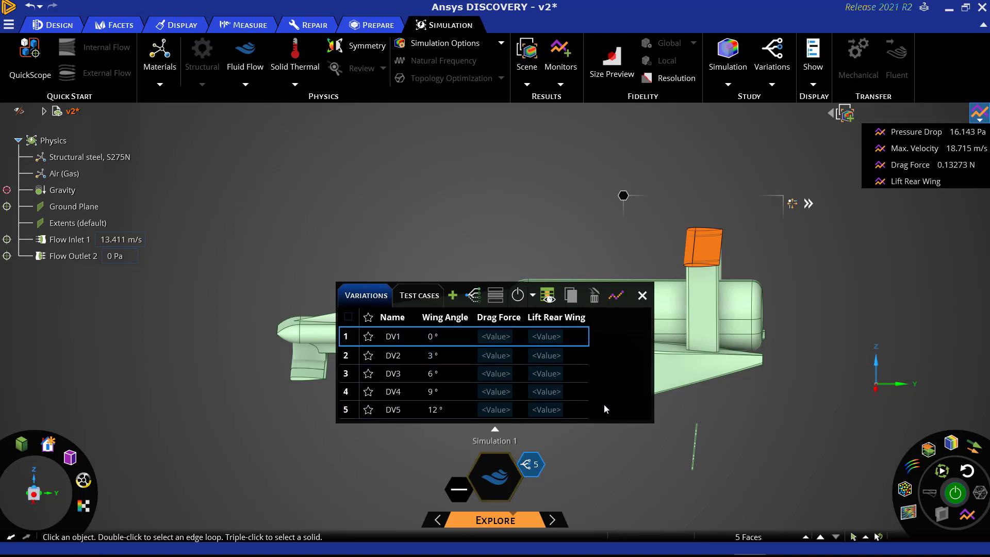
Solve all five variations, then collapse the ribbon to enlarge the model view.
left_click(532, 297)
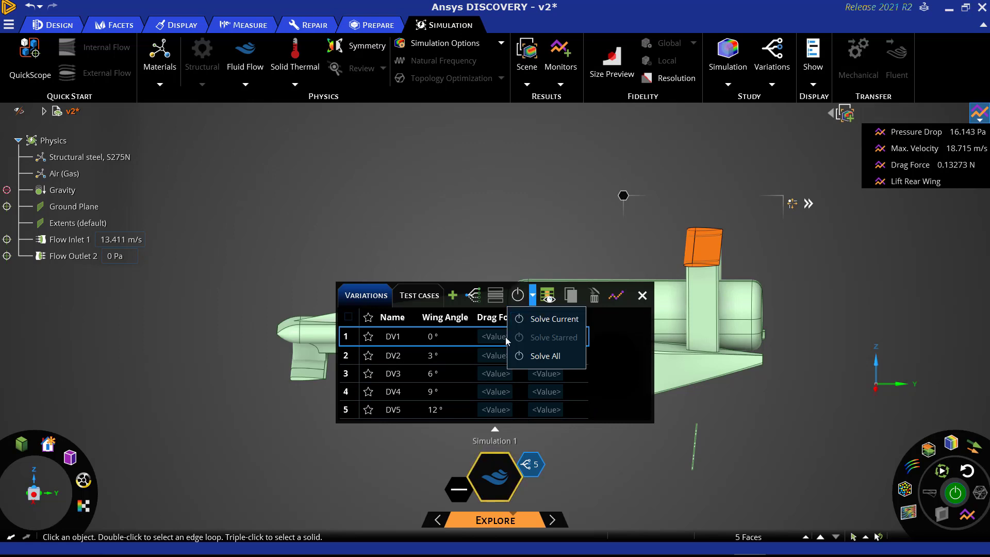
left_click(540, 319)
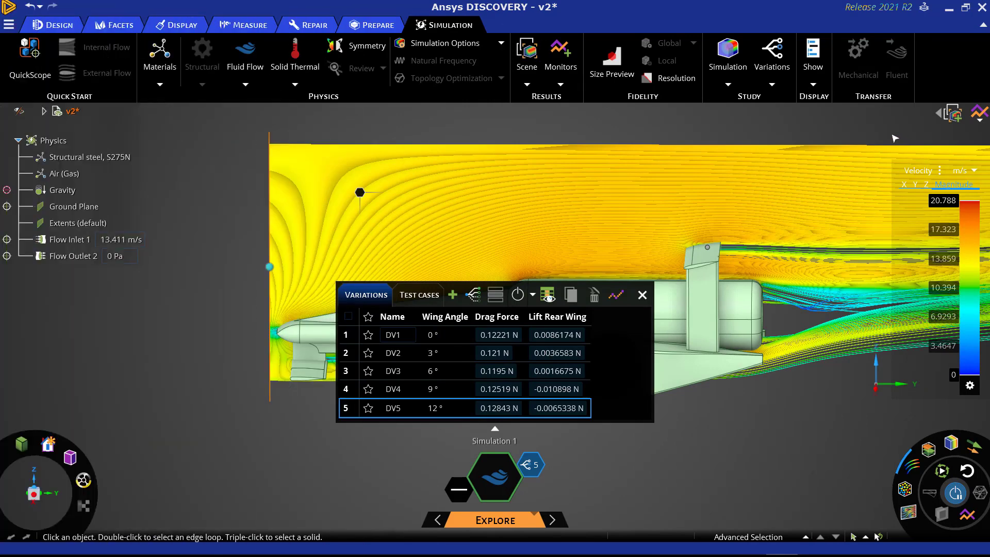
left_click(980, 26)
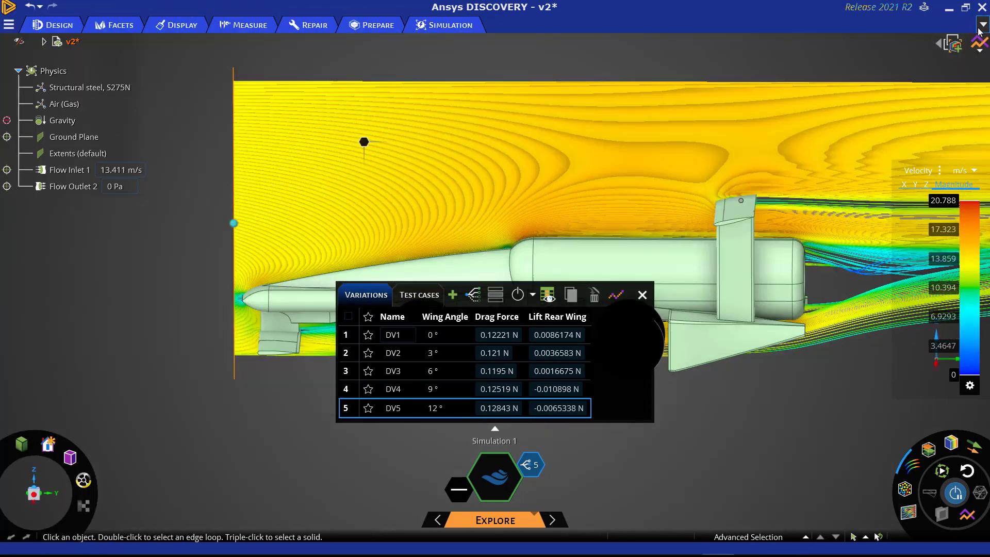
Chart the variation results and switch the Y-axis from Lift Rear Wing to Drag Force.
left_click(616, 296)
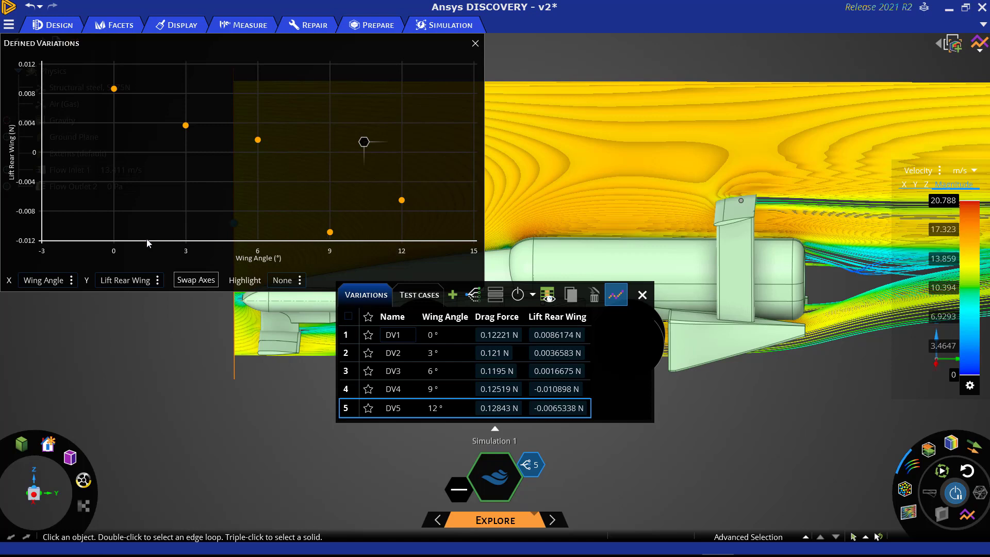
left_click(156, 281)
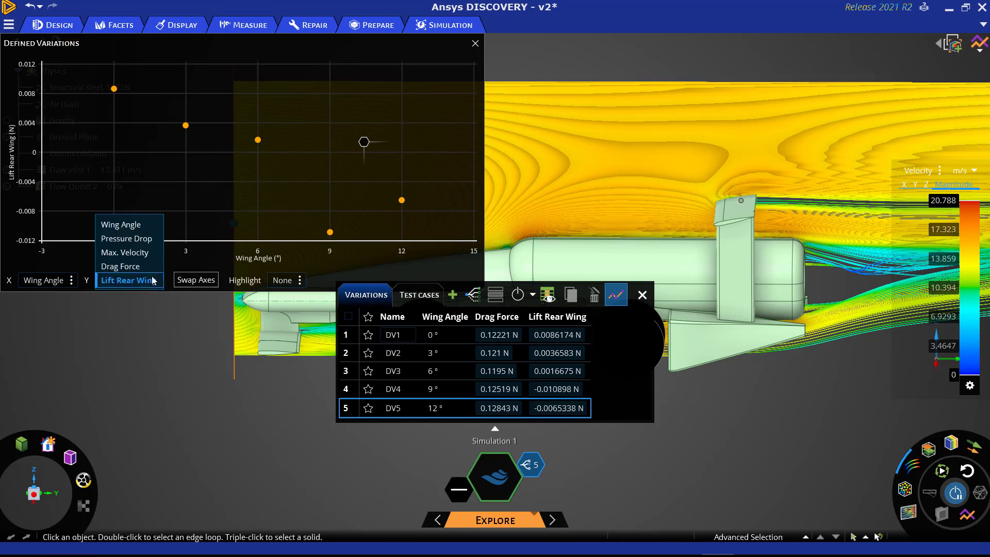
left_click(146, 267)
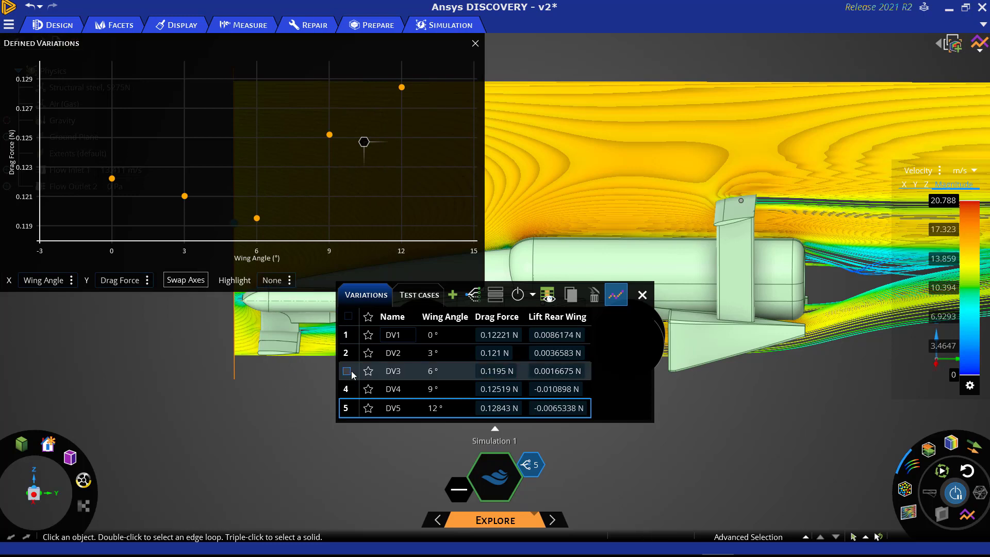
Star the 6° DV3, set it as current, solve it, and close the Variations panel.
left_click(369, 374)
left_click(346, 371)
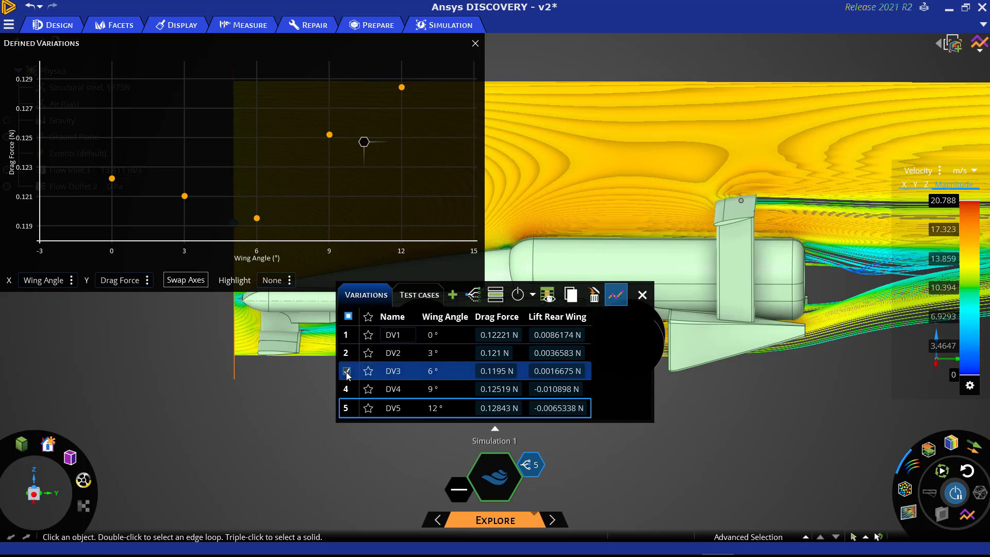
left_click(495, 295)
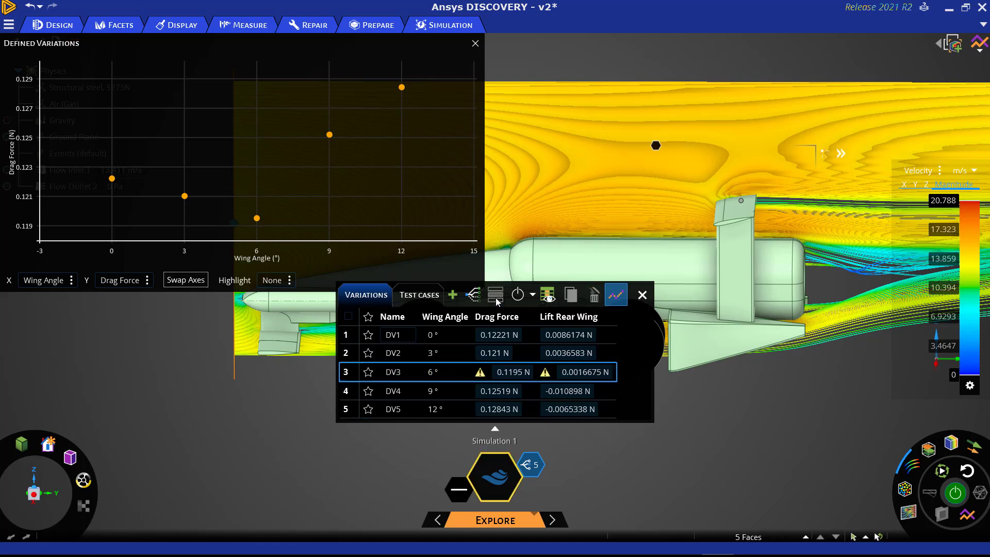
left_click(532, 295)
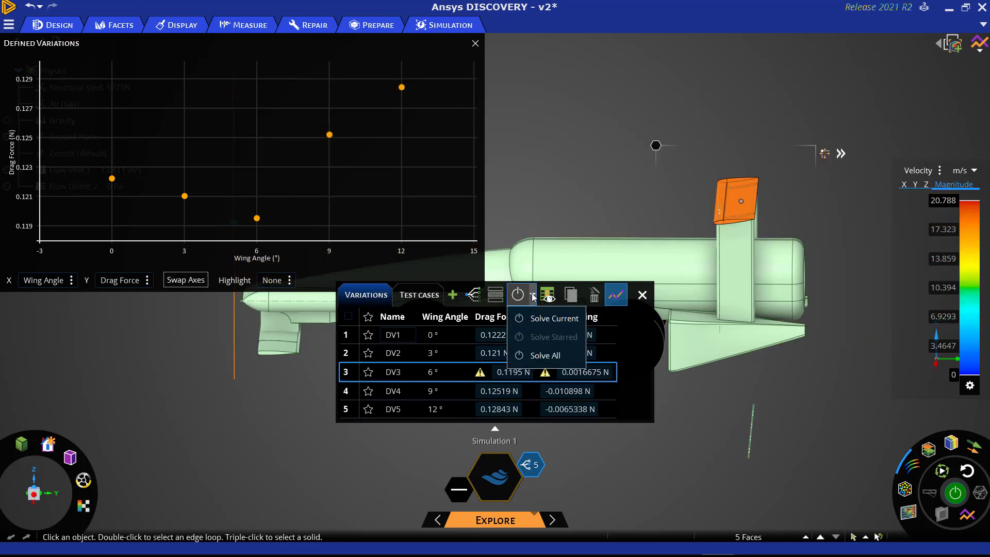
left_click(547, 318)
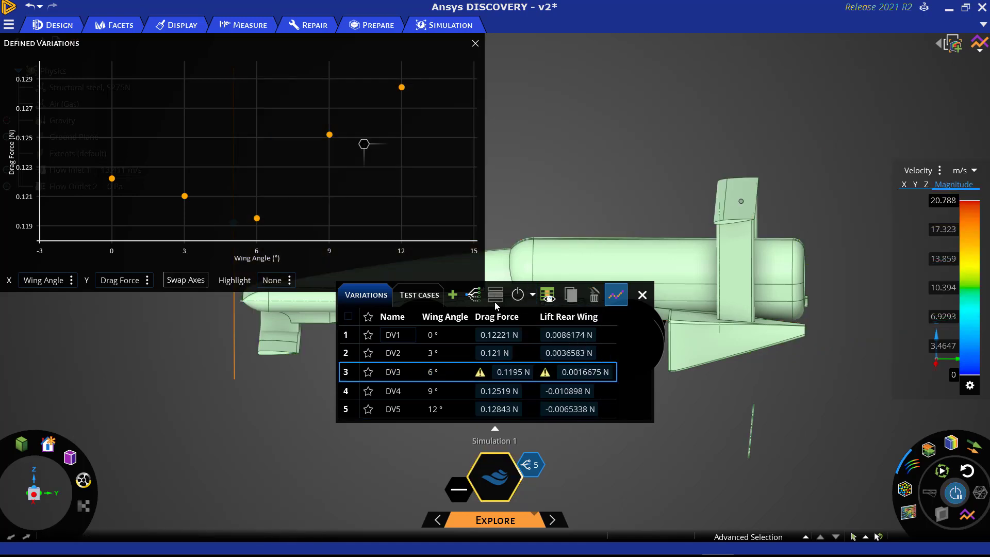
left_click(642, 295)
Restore the Simulation ribbon and let the 6° DV3 design re-solve, peaking at 20.643 m/s.
left_click(982, 24)
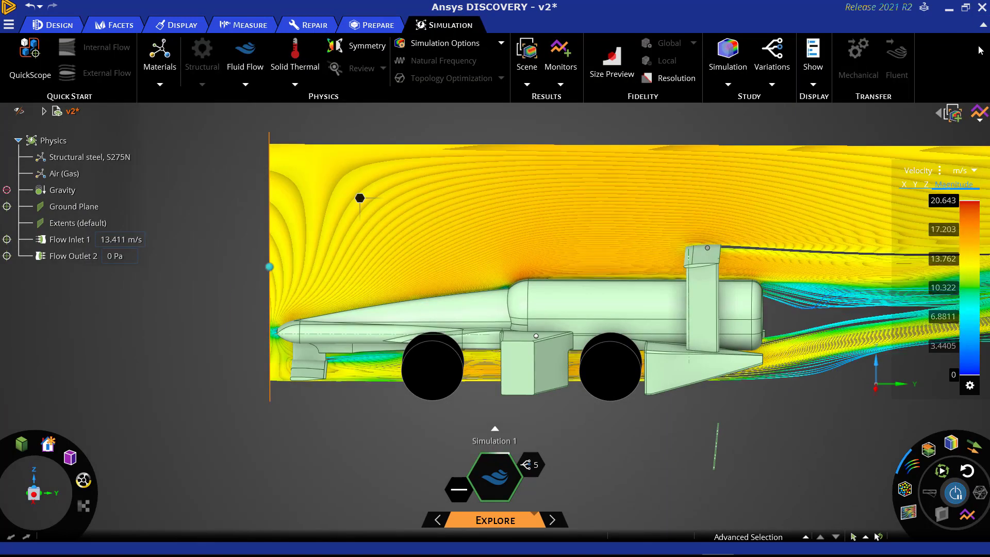